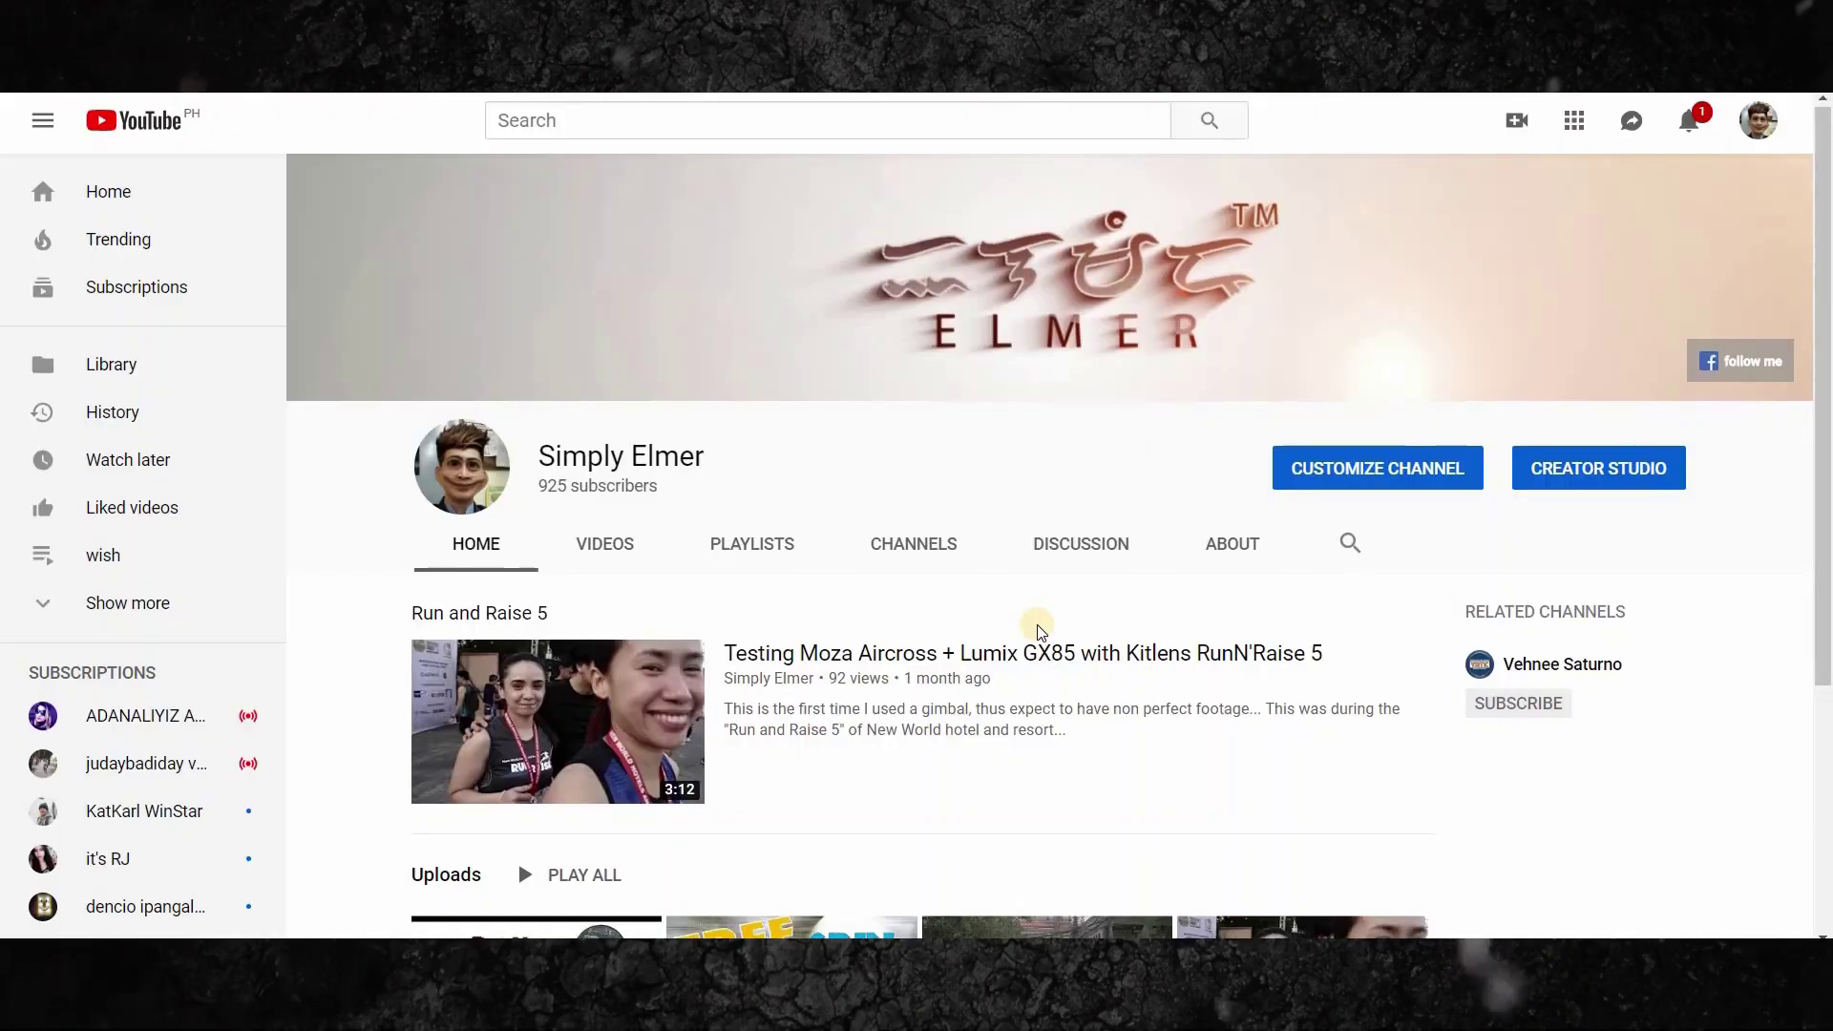
Scroll the YouTube channel page down to its Uploads row.
scroll(813, 625, "down", 4)
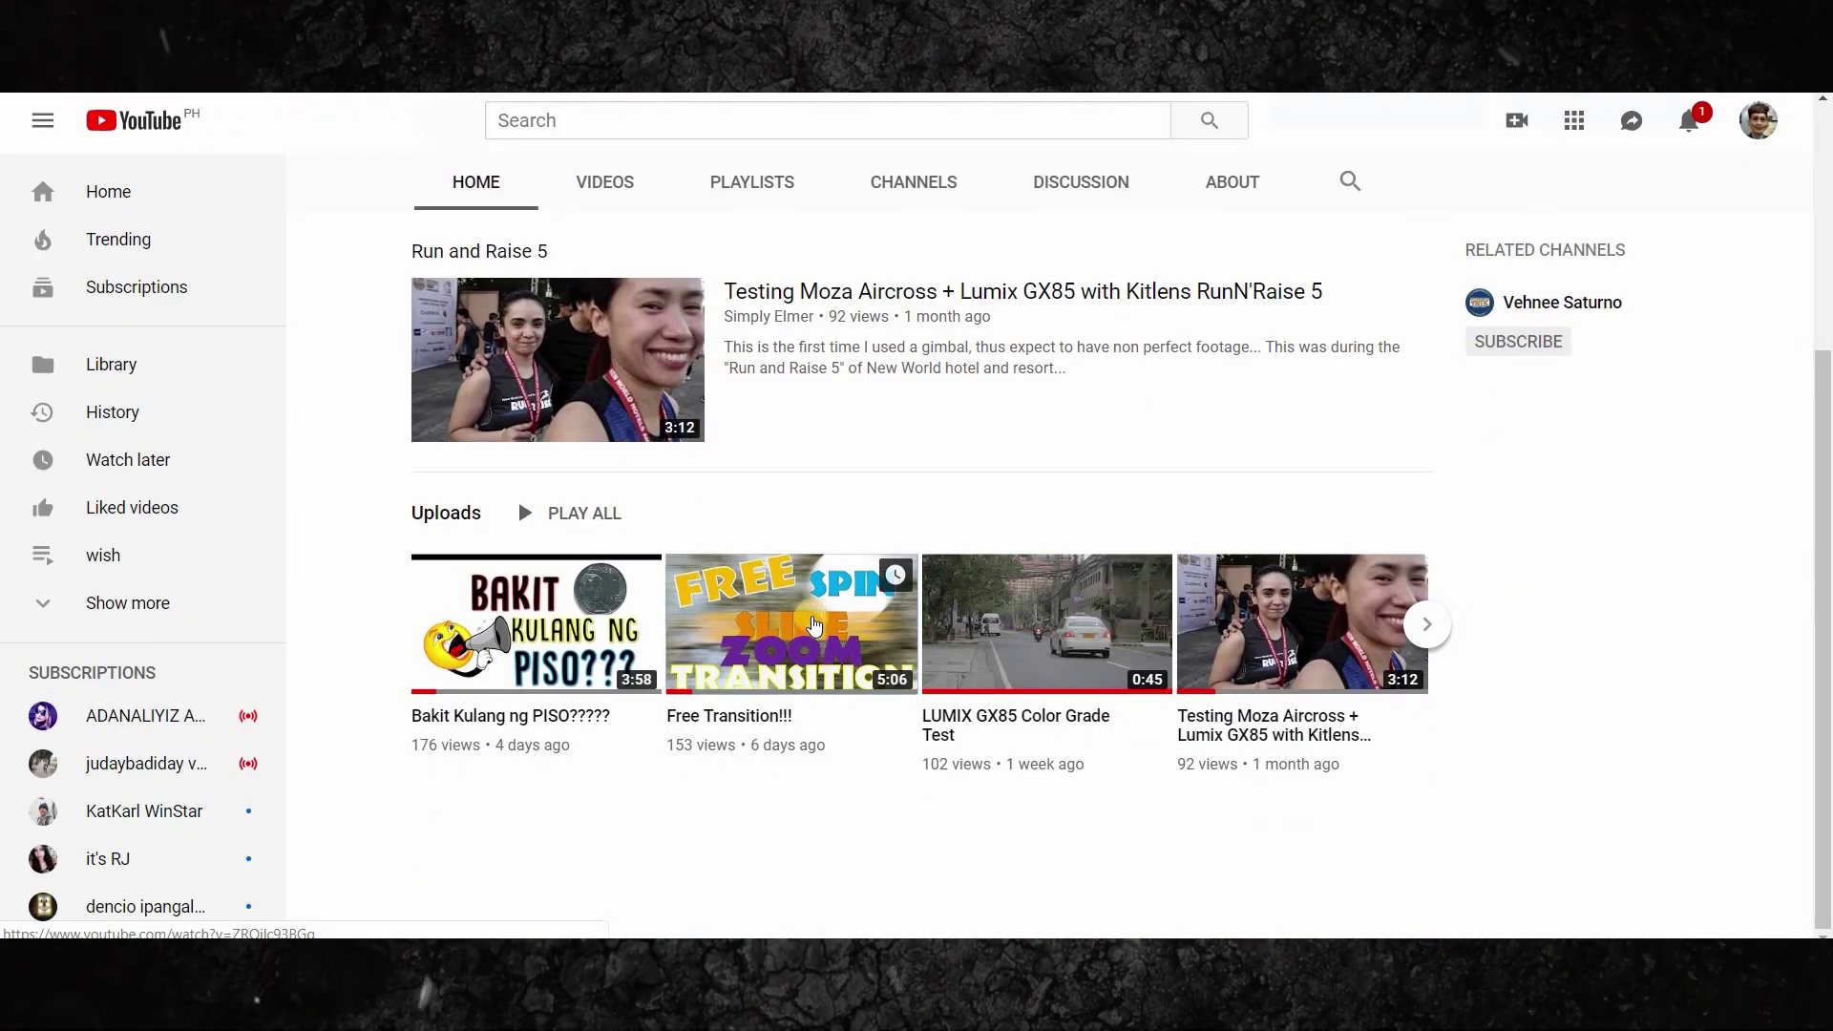
Open the Free Transition!!! video from the Uploads row.
left_click(814, 626)
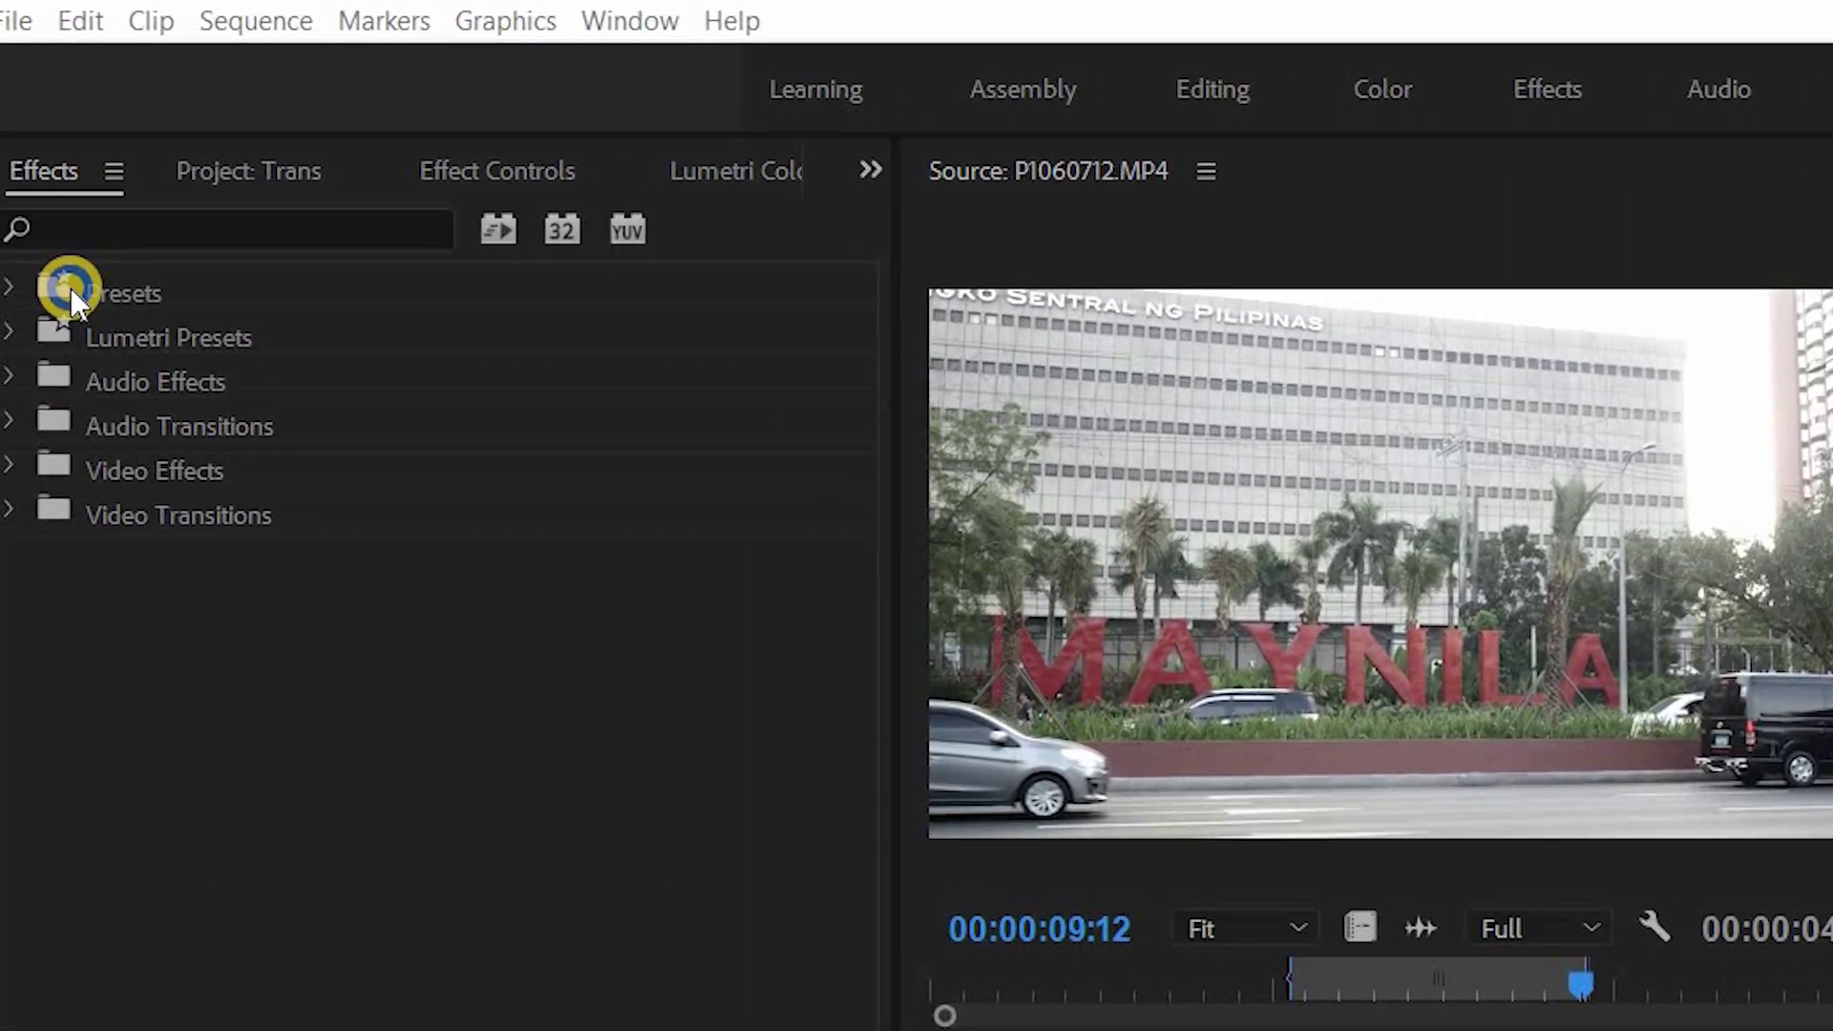
Choose Import Presets... from the Presets folder's context menu in the Effects panel.
right_click(57, 237)
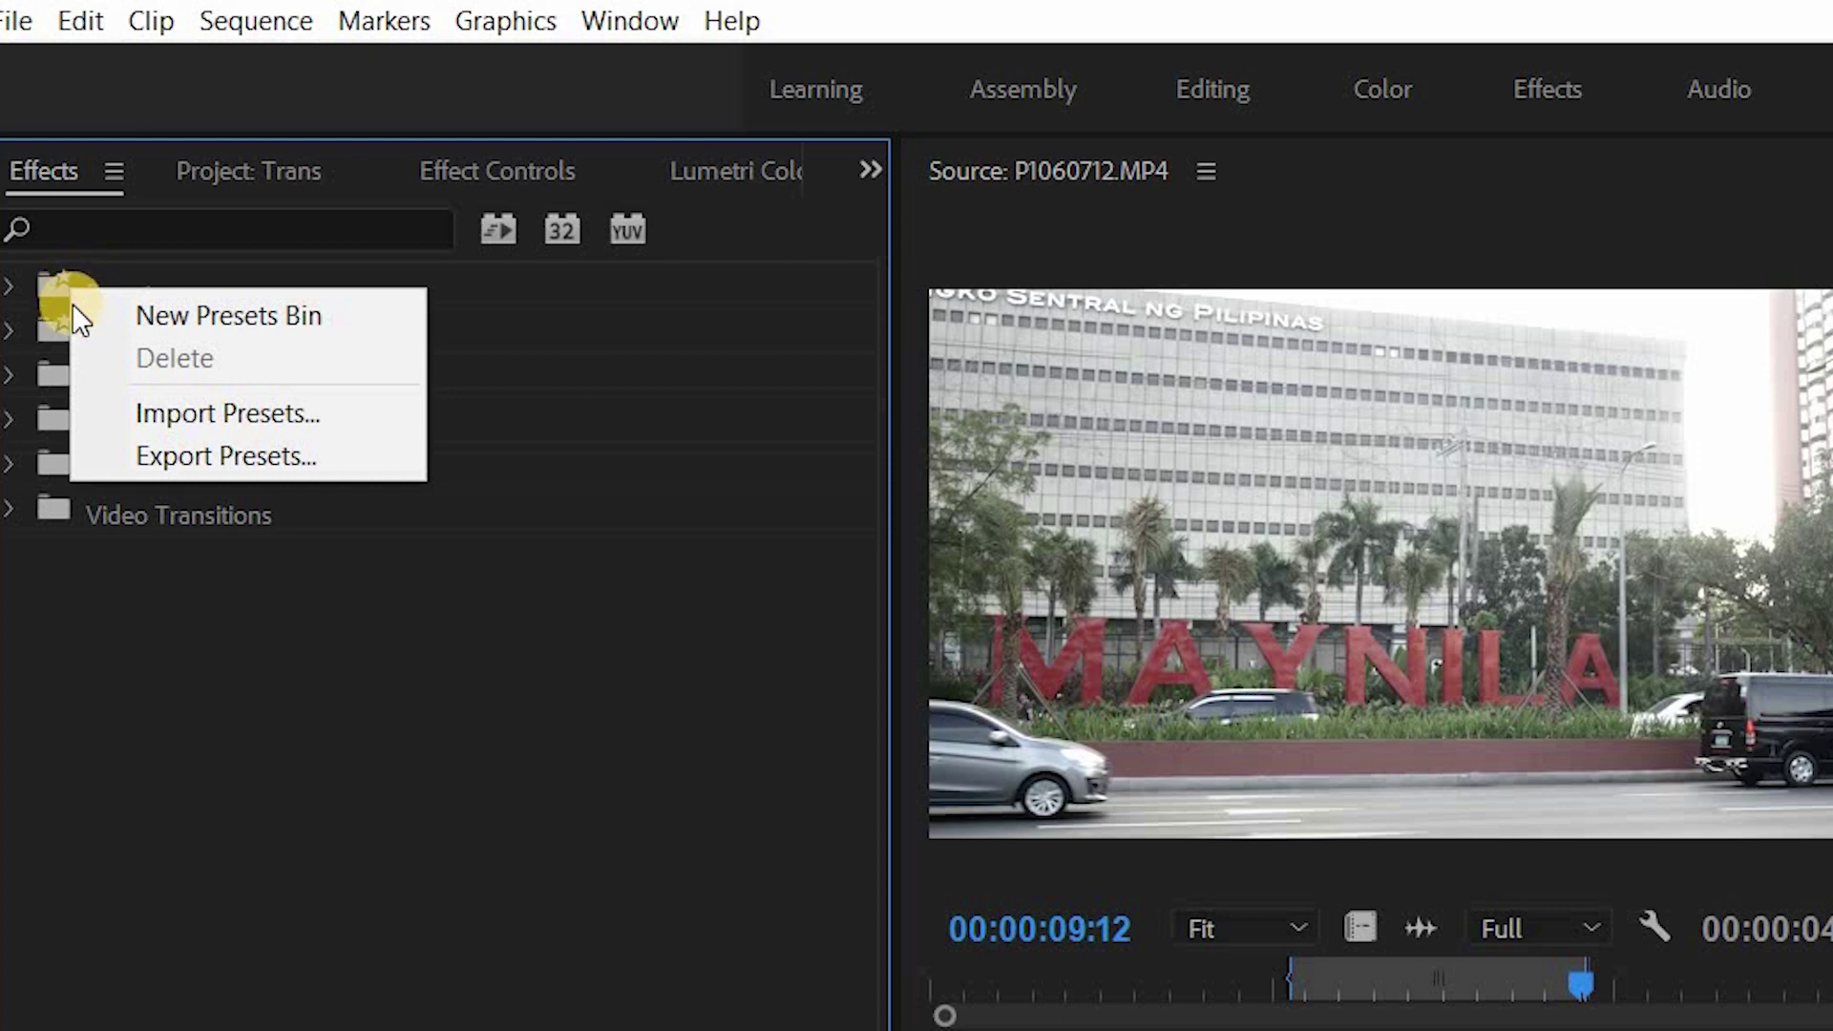
left_click(169, 408)
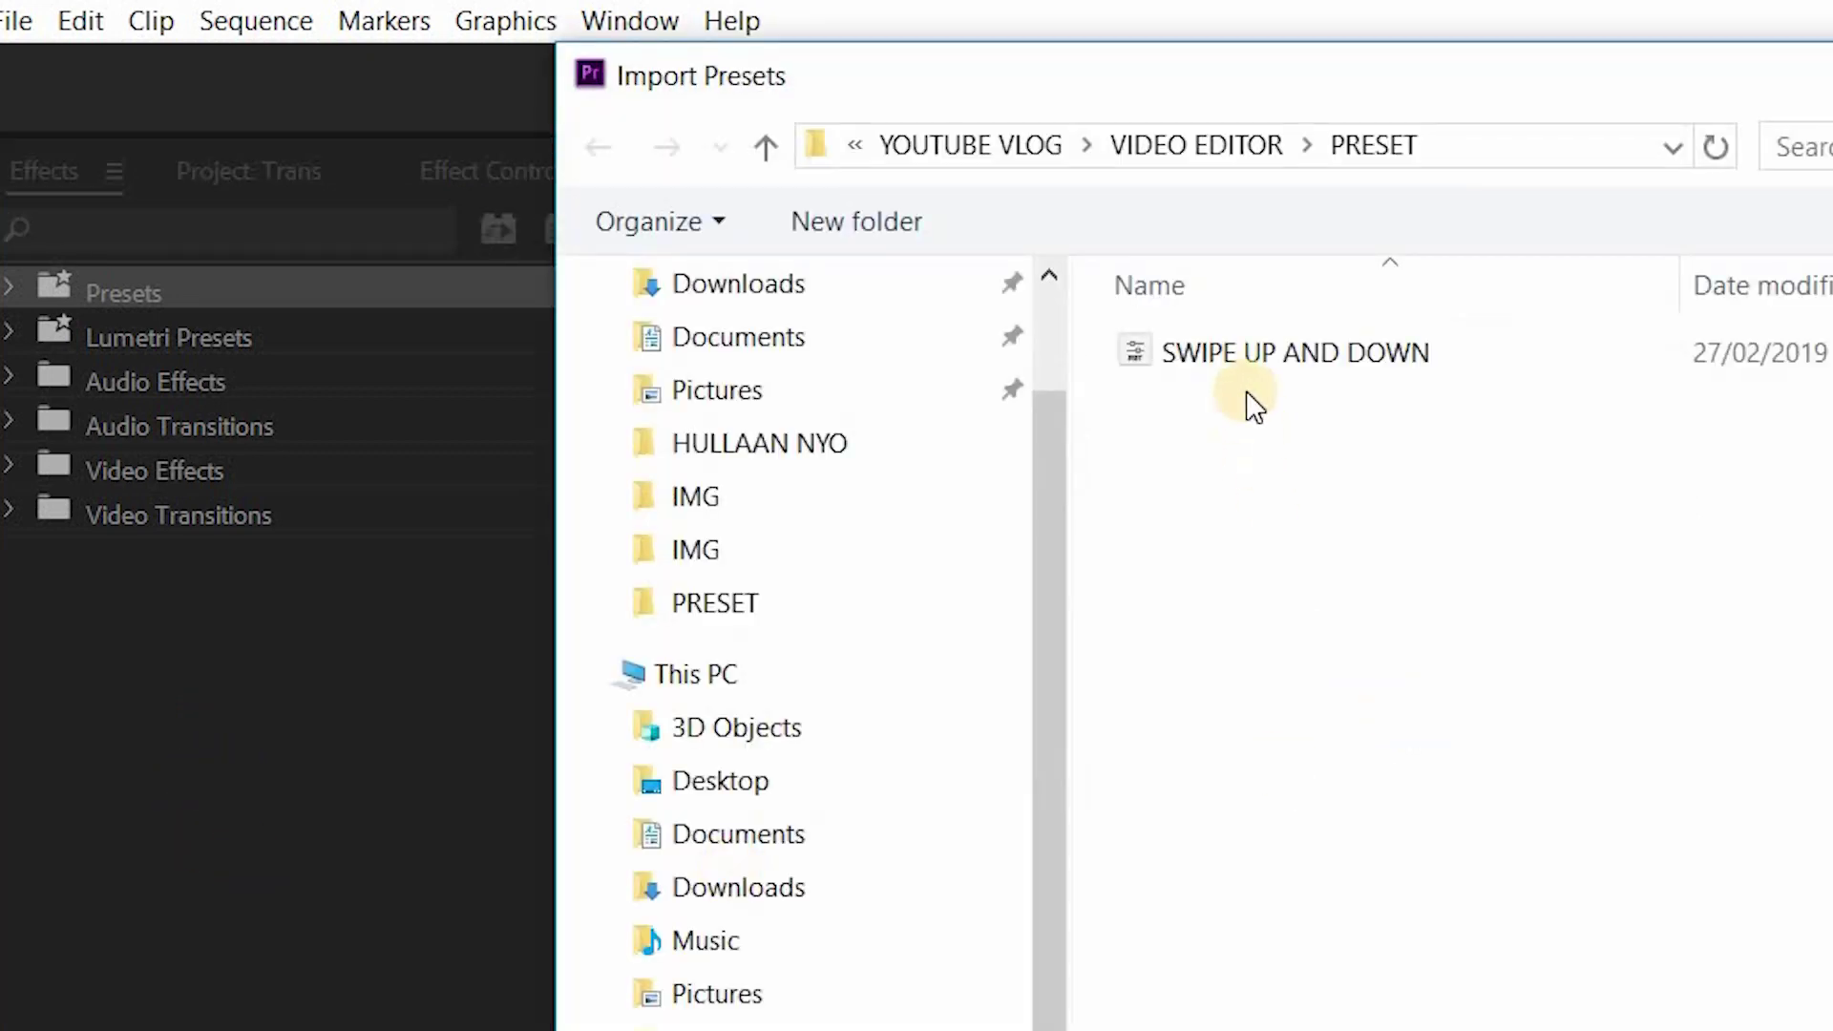
Import the SWIPE UP AND DOWN preset file from the PRESET folder.
left_click(1258, 362)
double_click(1254, 359)
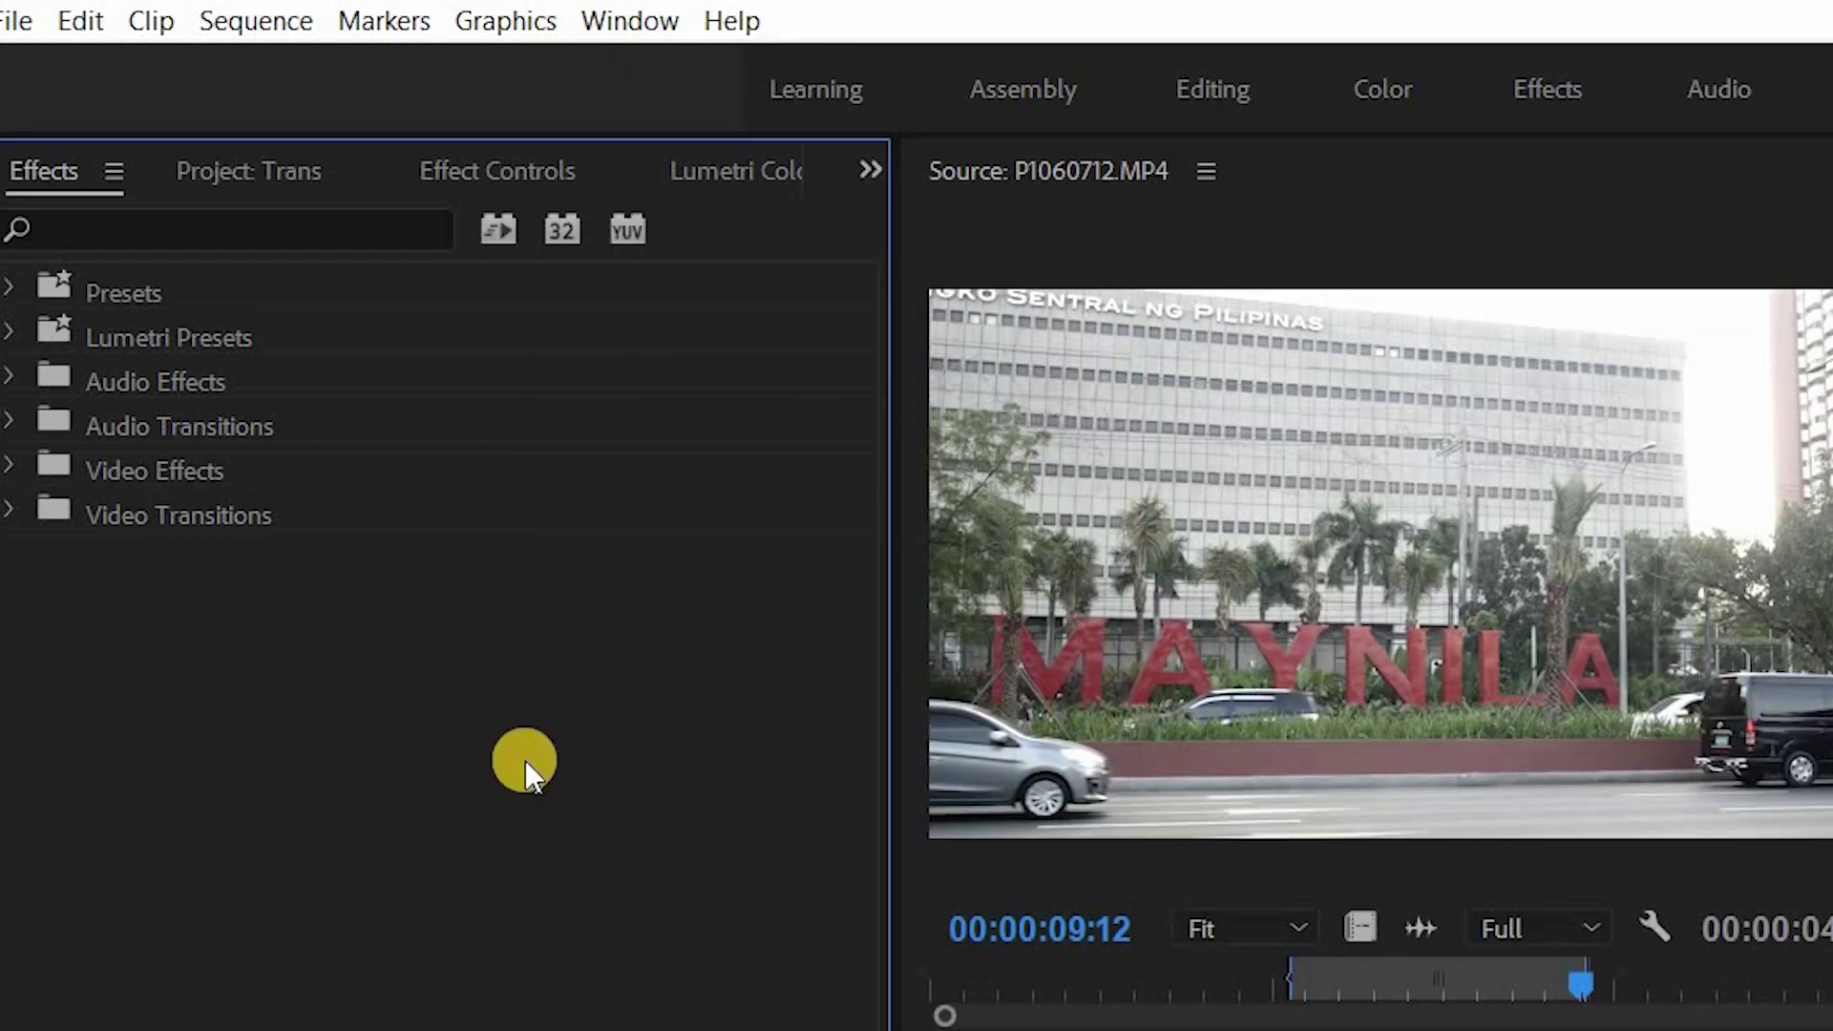
Expand the Presets folder and scroll its list toward the new SWIPE bin.
left_click(20, 288)
scroll(138, 643, "down", 5)
scroll(138, 577, "down", 3)
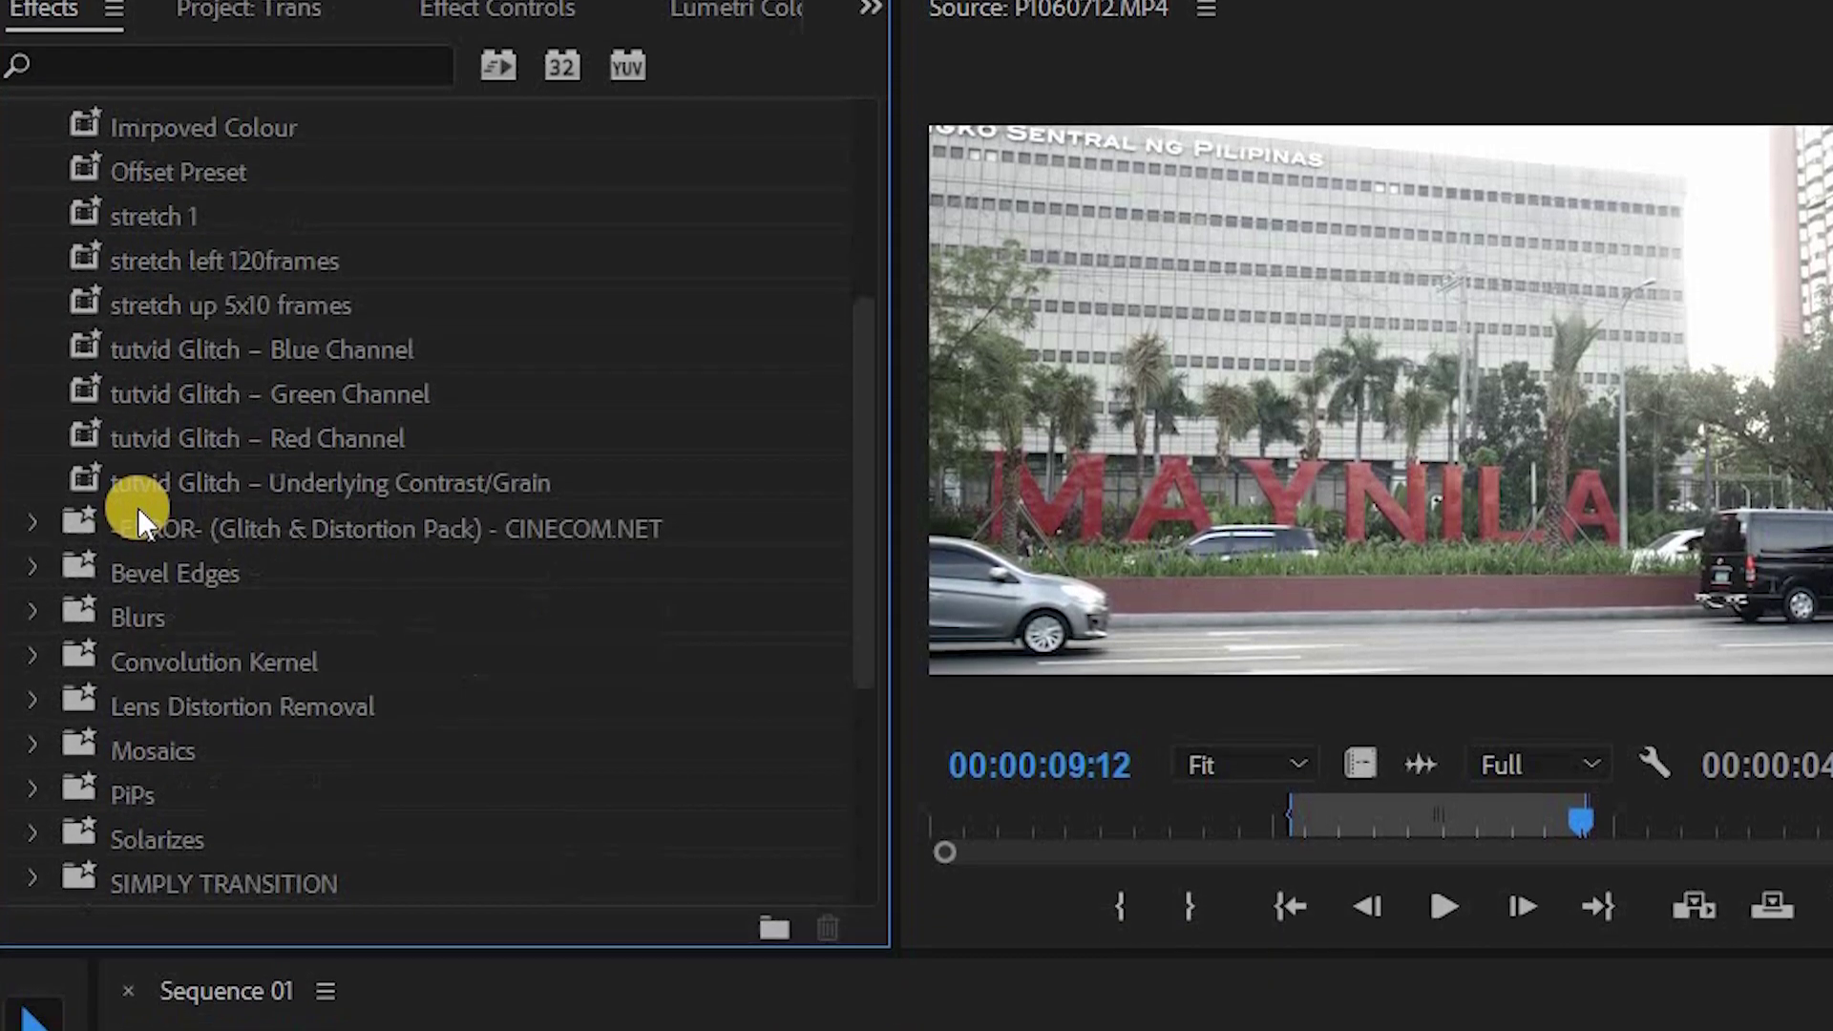
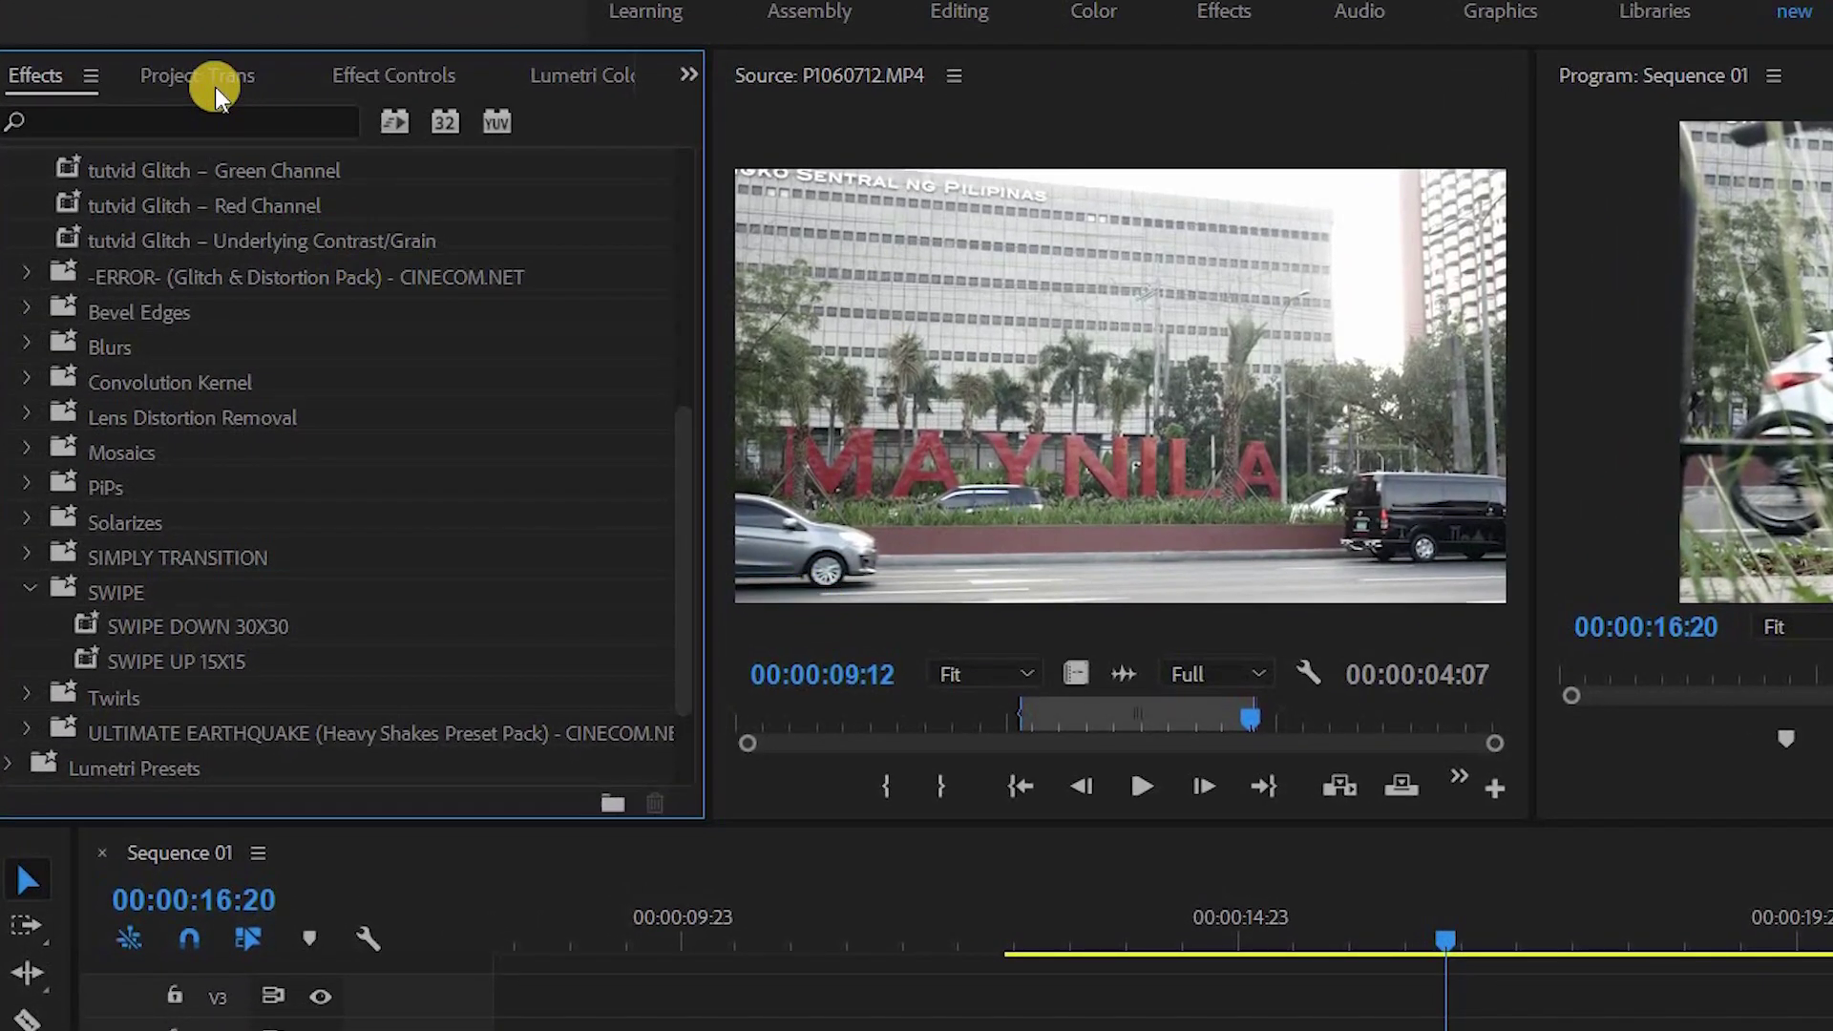
Create a new Adjustment Layer with default settings in the Trans project and drag it toward V2.
left_click(202, 78)
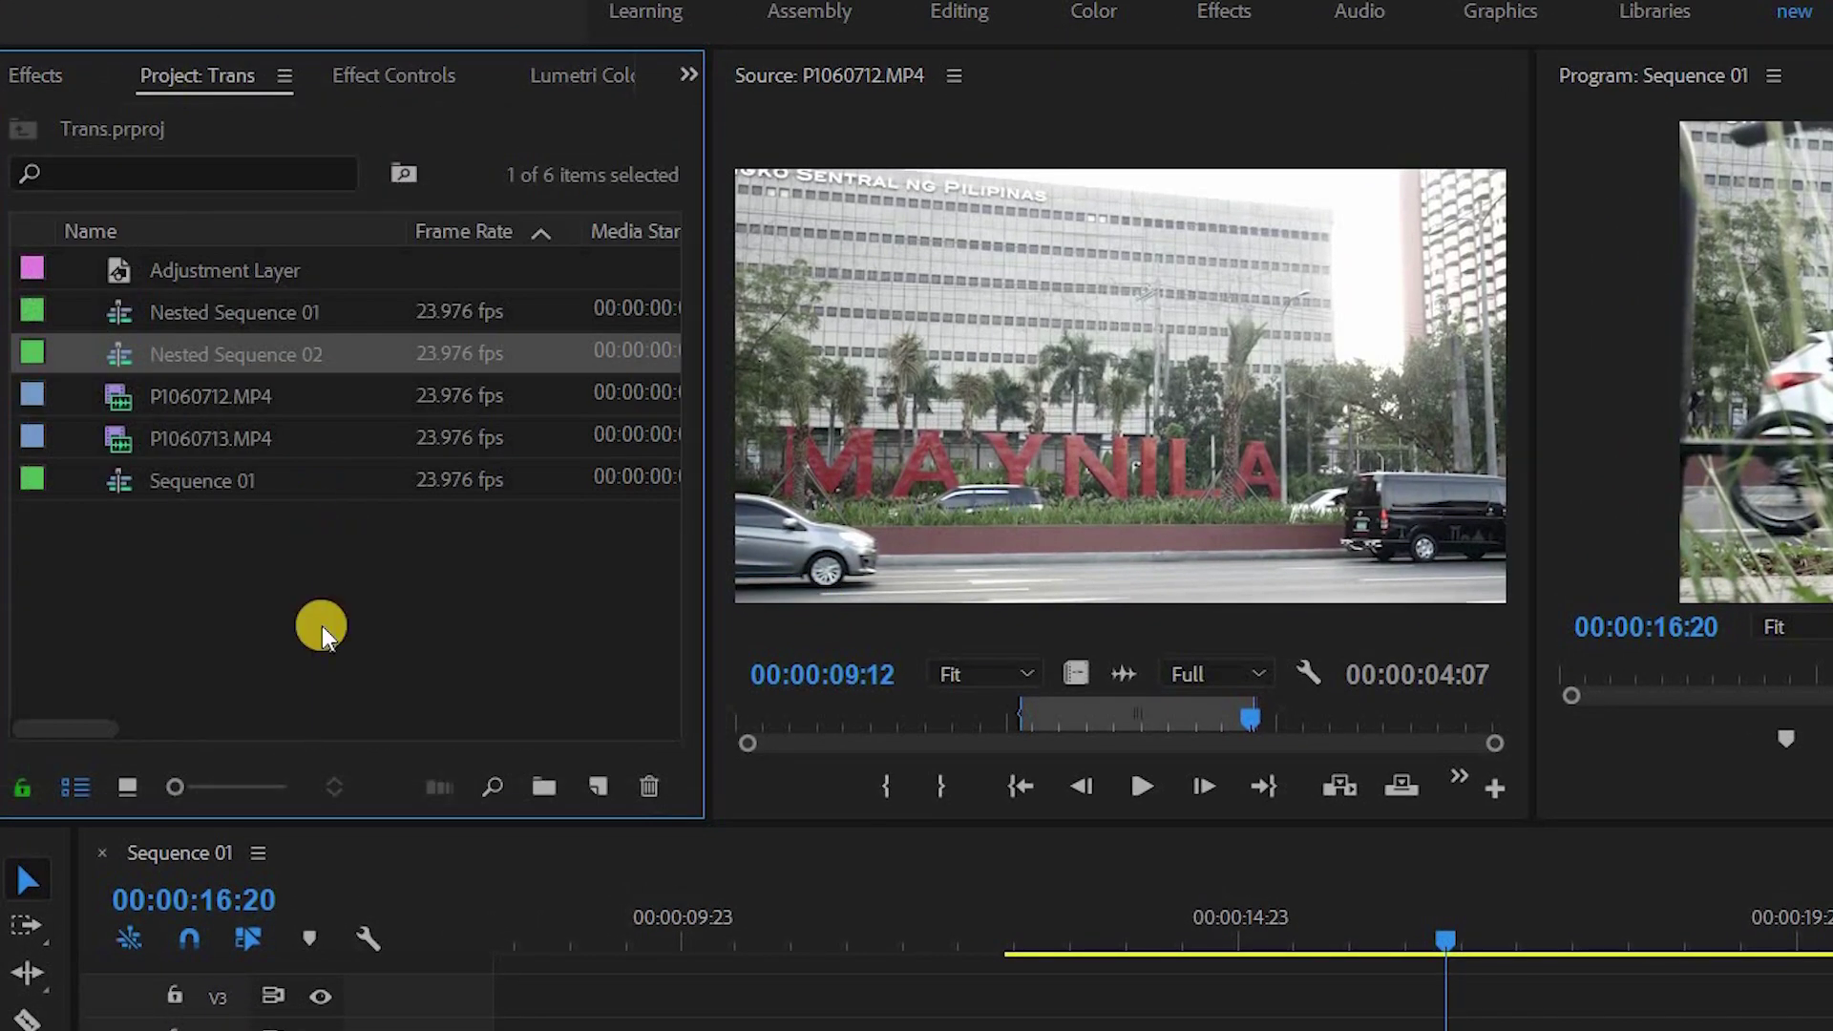
right_click(317, 576)
mouse_move(405, 709)
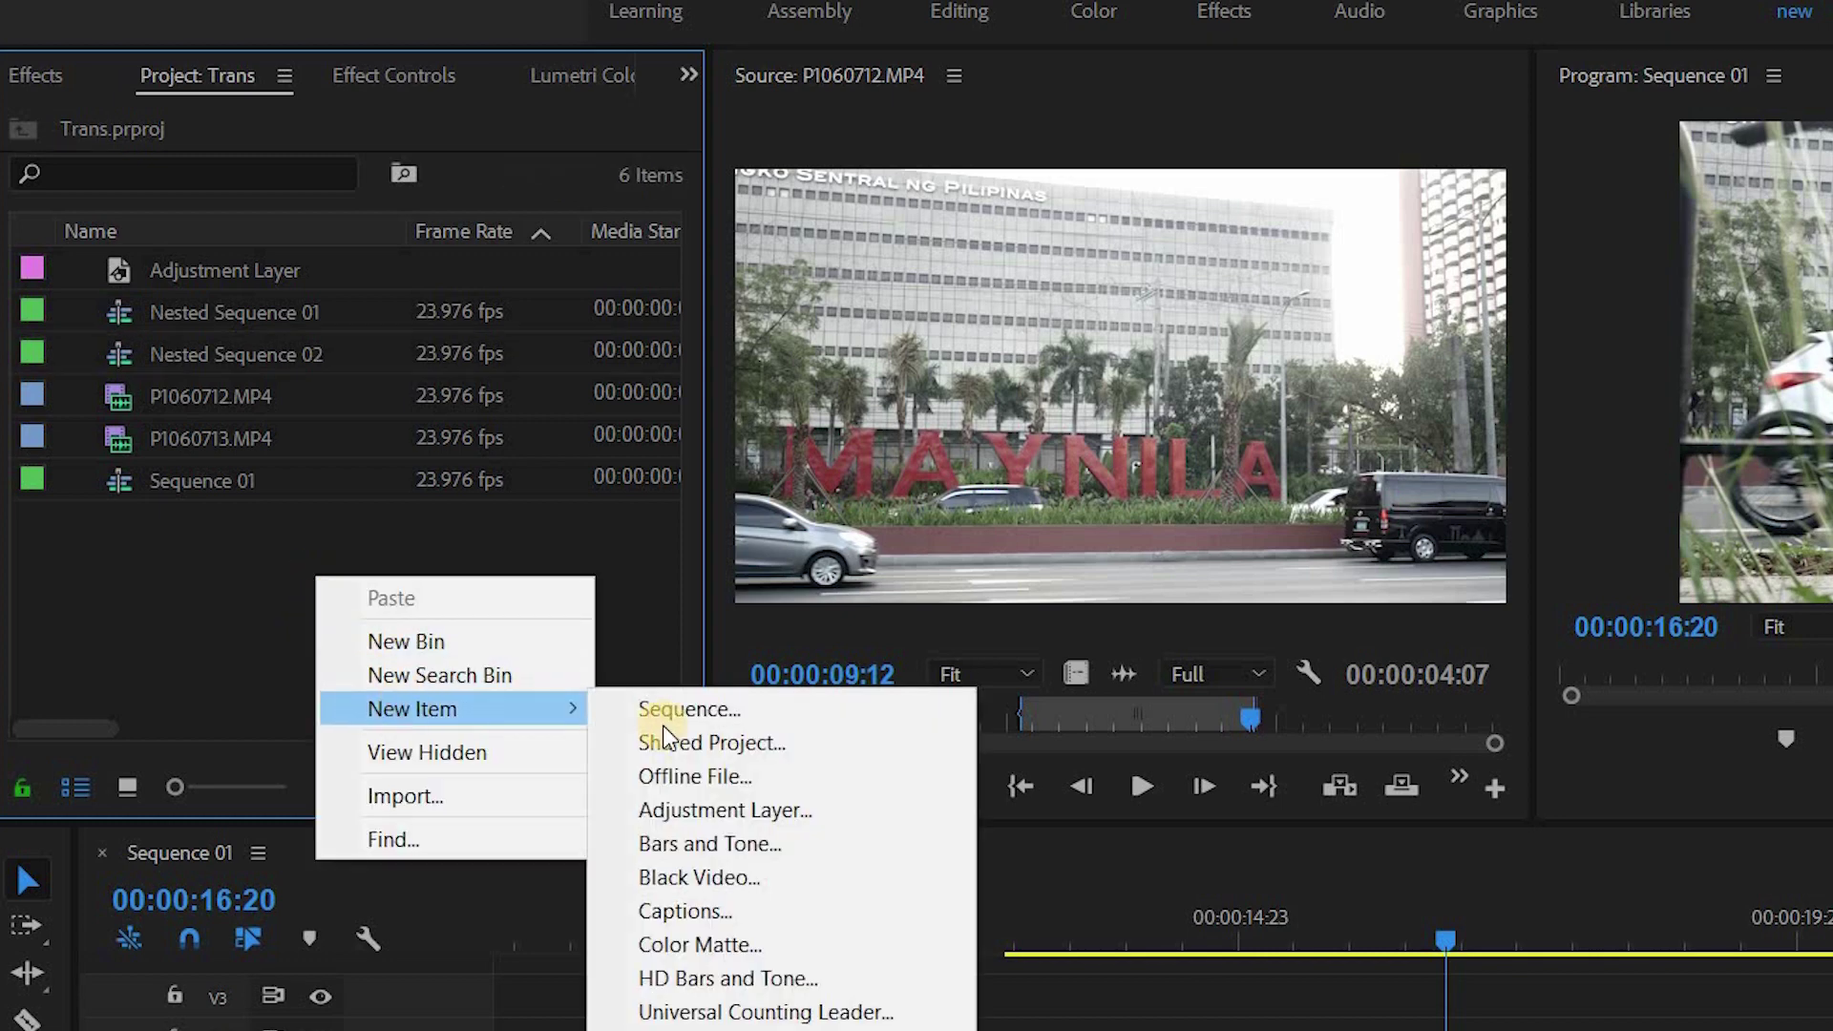
left_click(720, 810)
left_click(1396, 764)
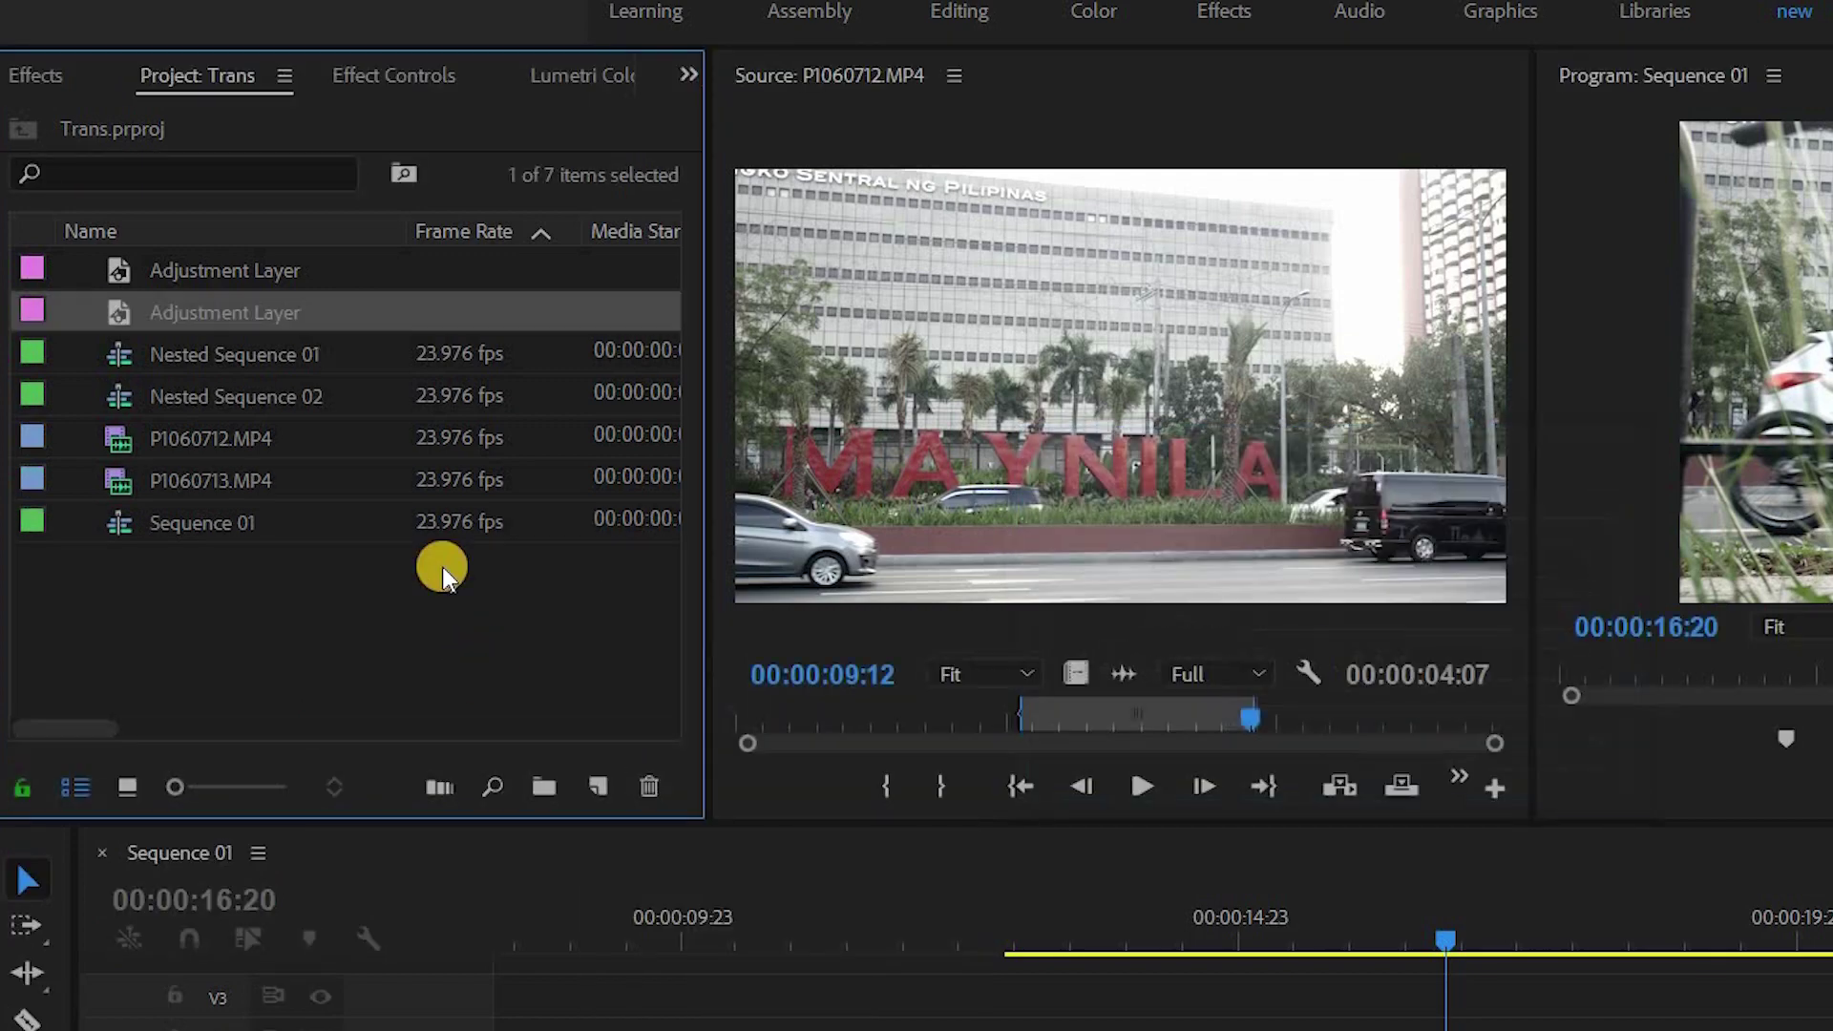
left_click_drag(112, 299, 1304, 1030)
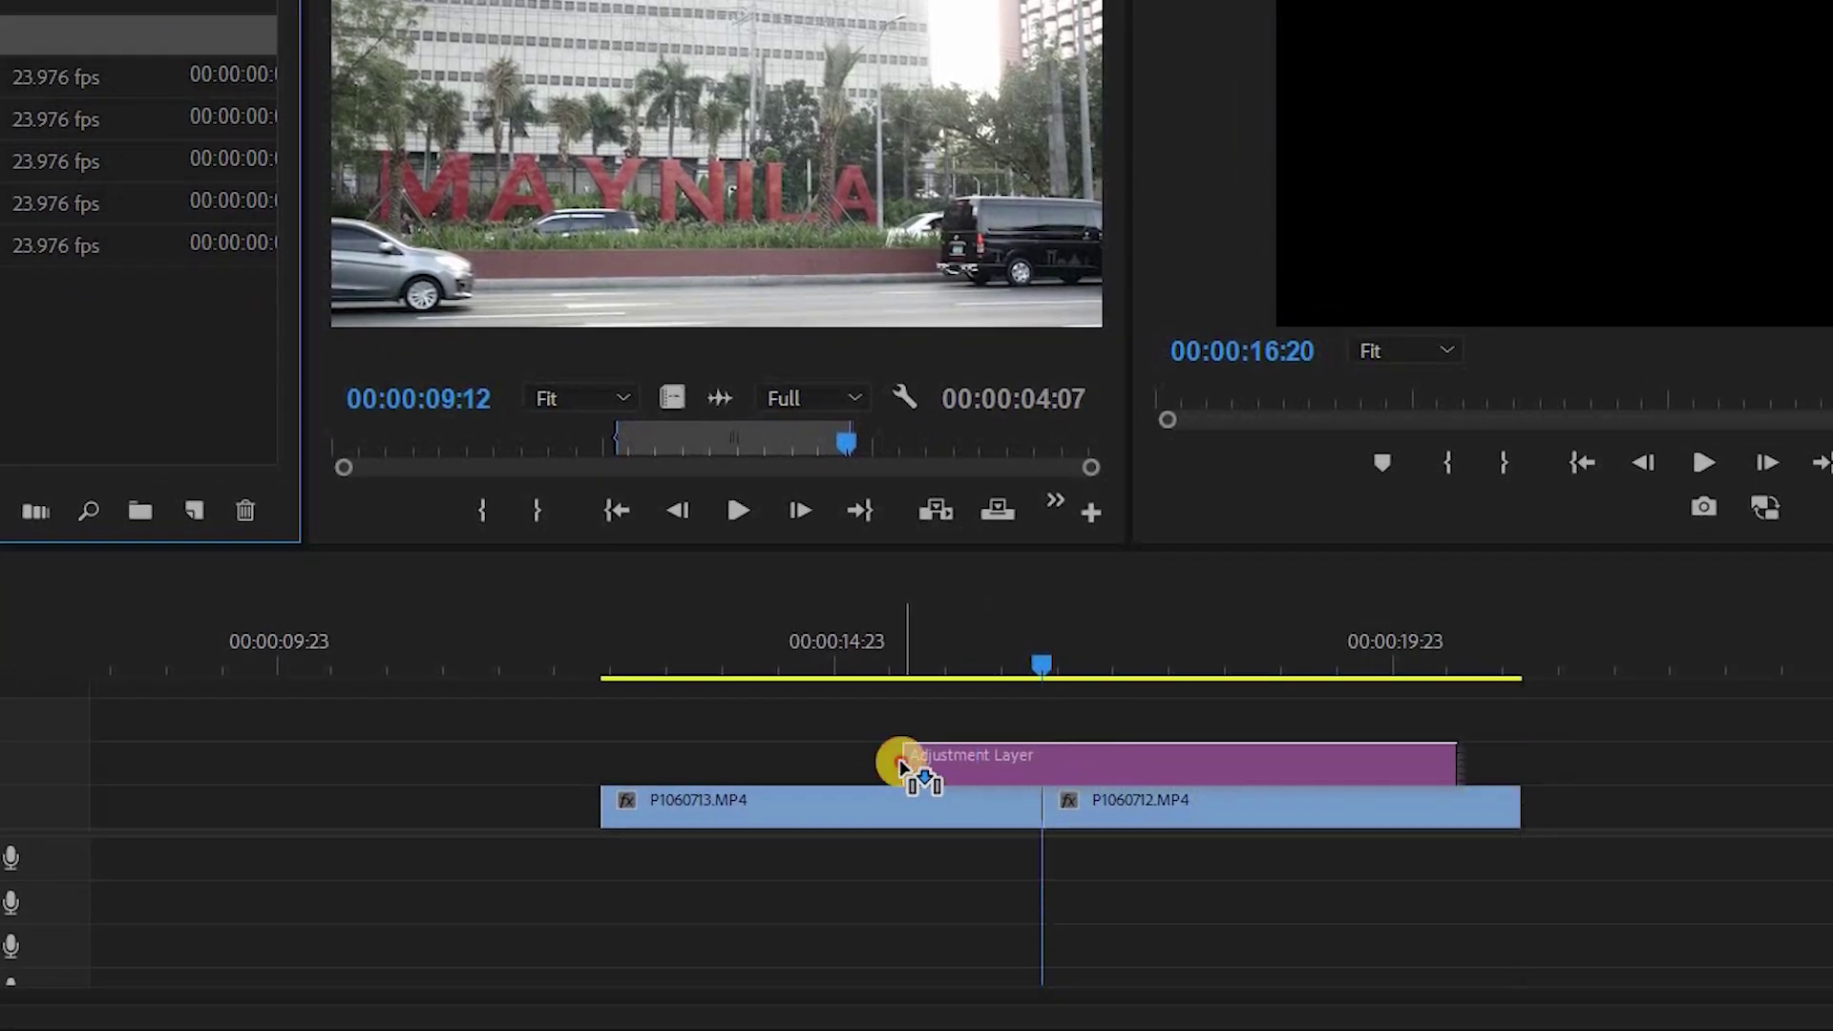
Drop the Adjustment Layer on V2 over the P1060713/P1060712 cut and shorten its end.
left_click_drag(901, 764, 904, 760)
left_click(1456, 761)
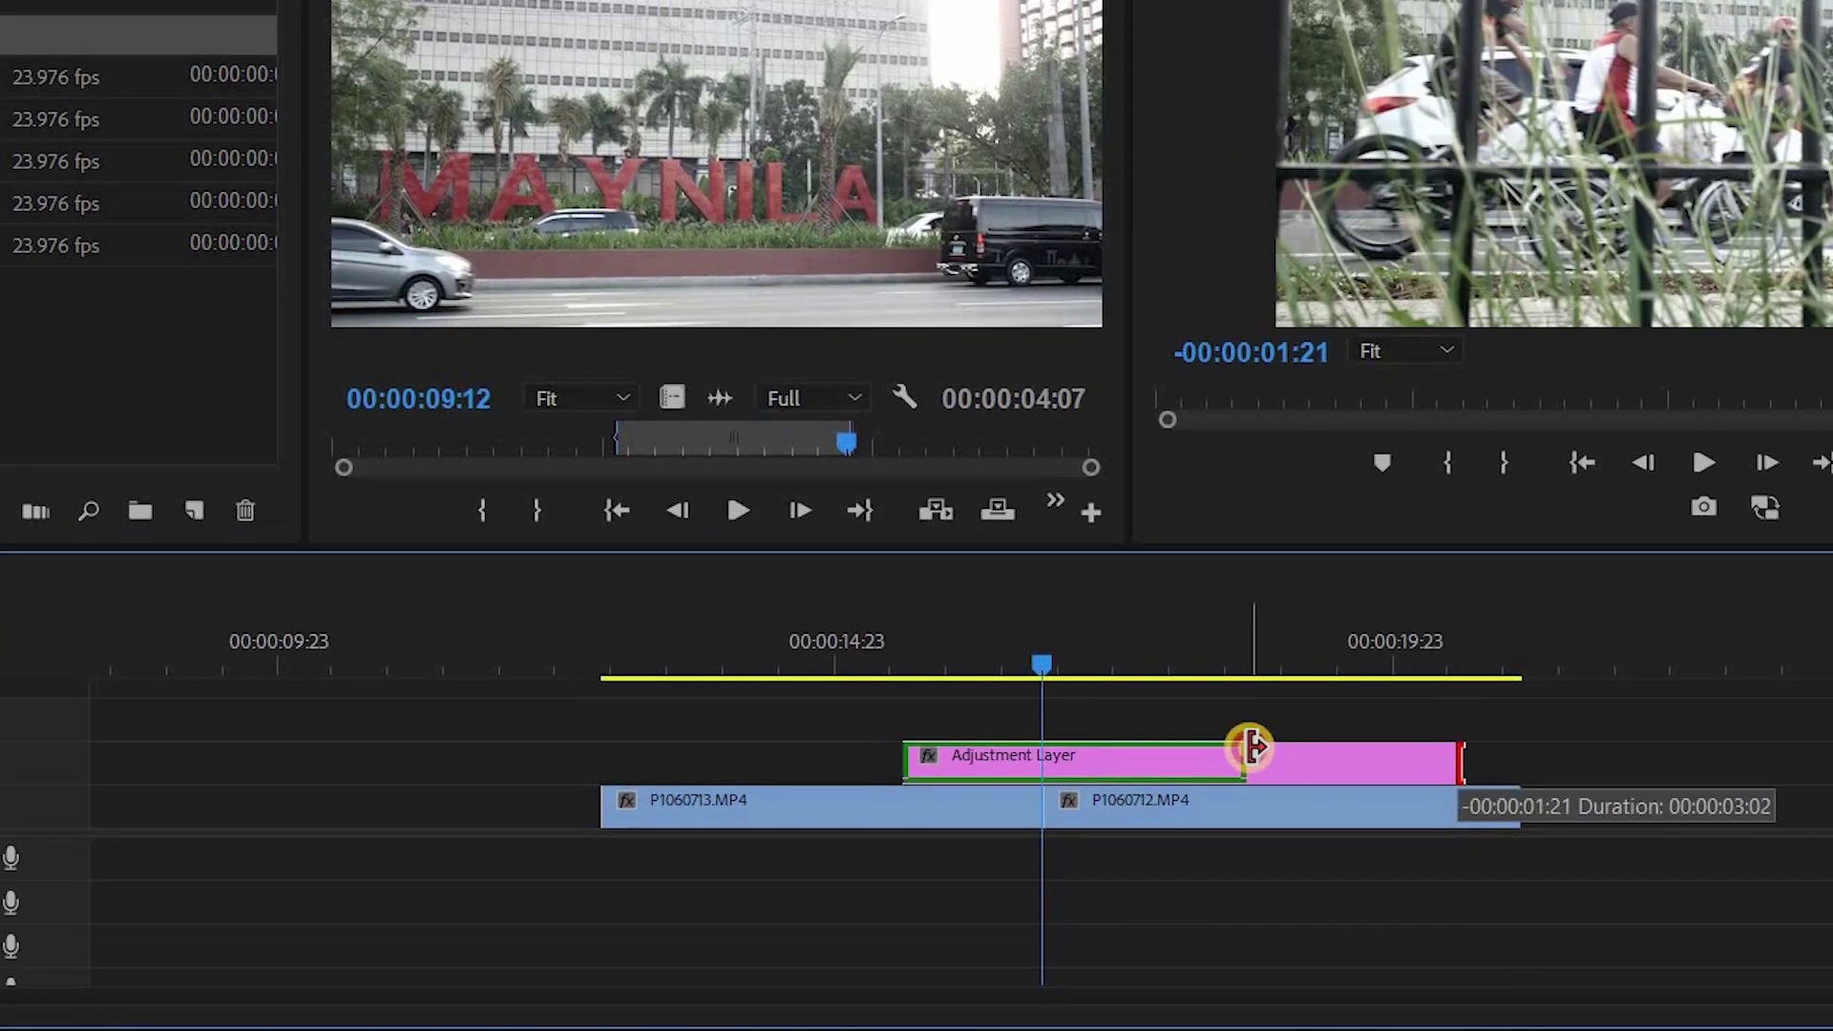
left_click_drag(1246, 747, 1252, 748)
left_click(1122, 804)
left_click(974, 799)
left_click(1143, 817)
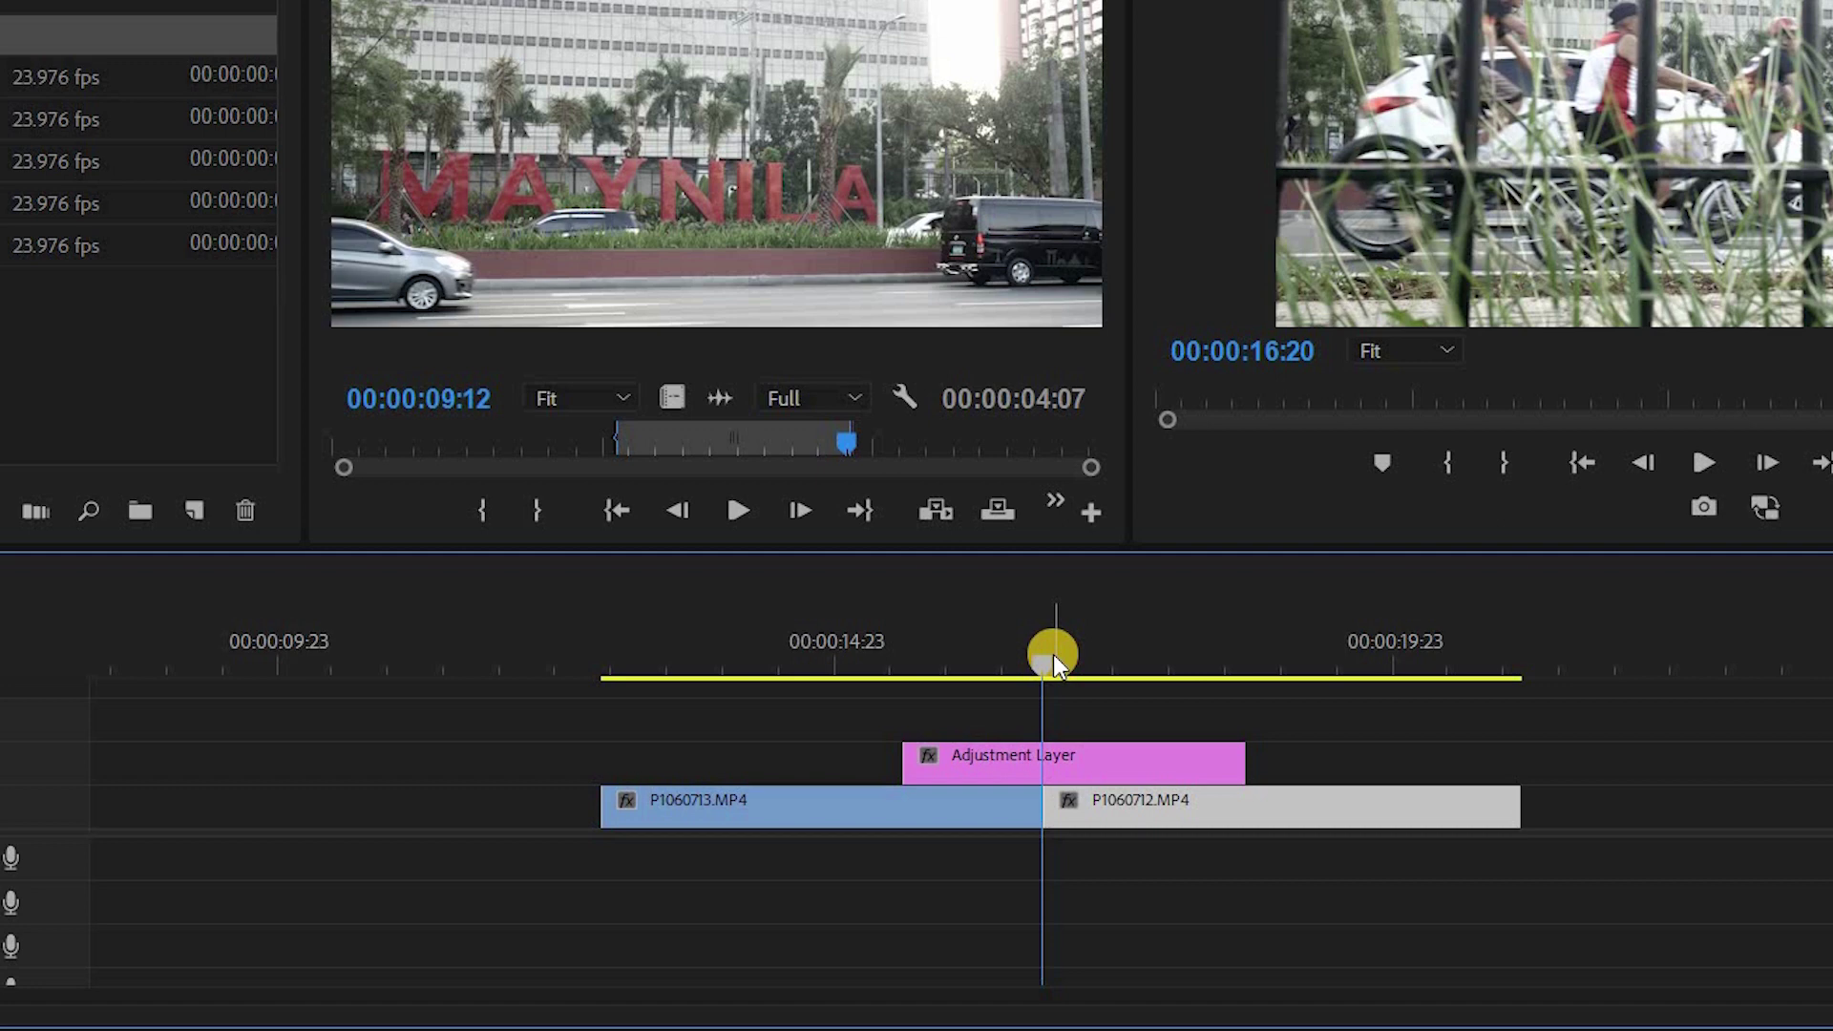
key("Up")
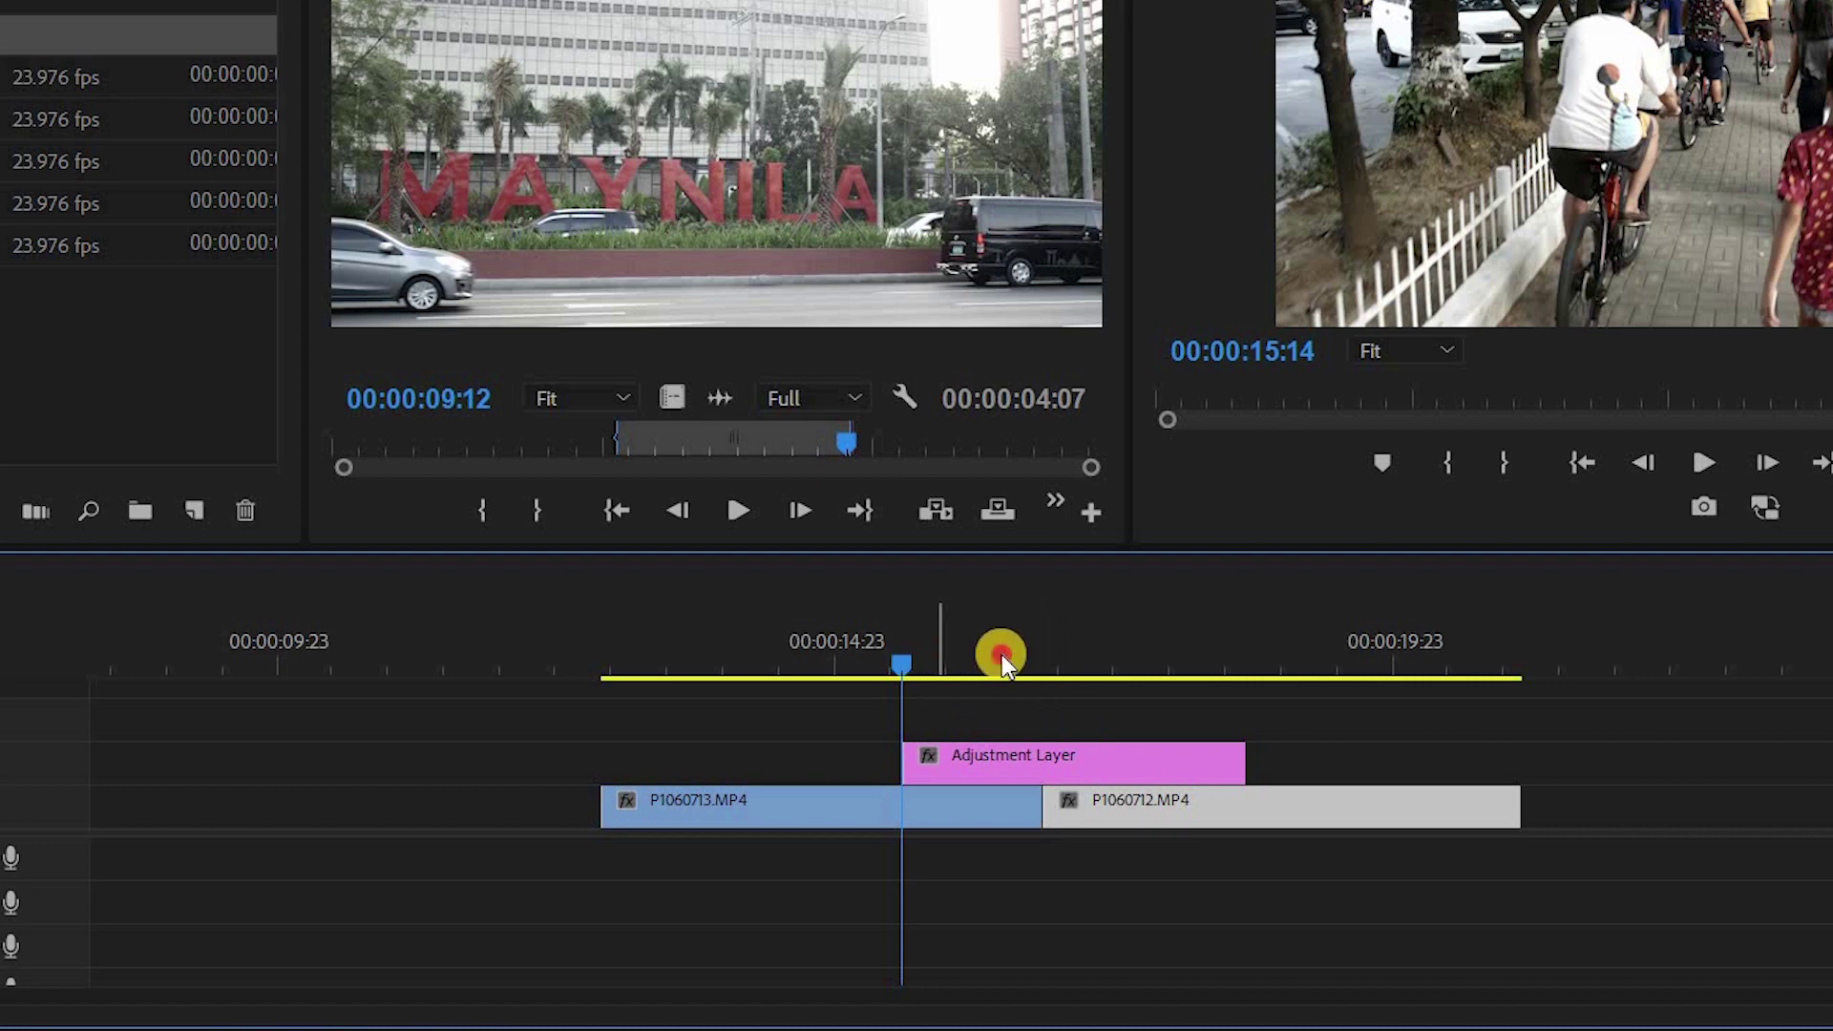
Scrub the playhead back and forth around the cut between P1060713 and P1060712.
left_click(1091, 664)
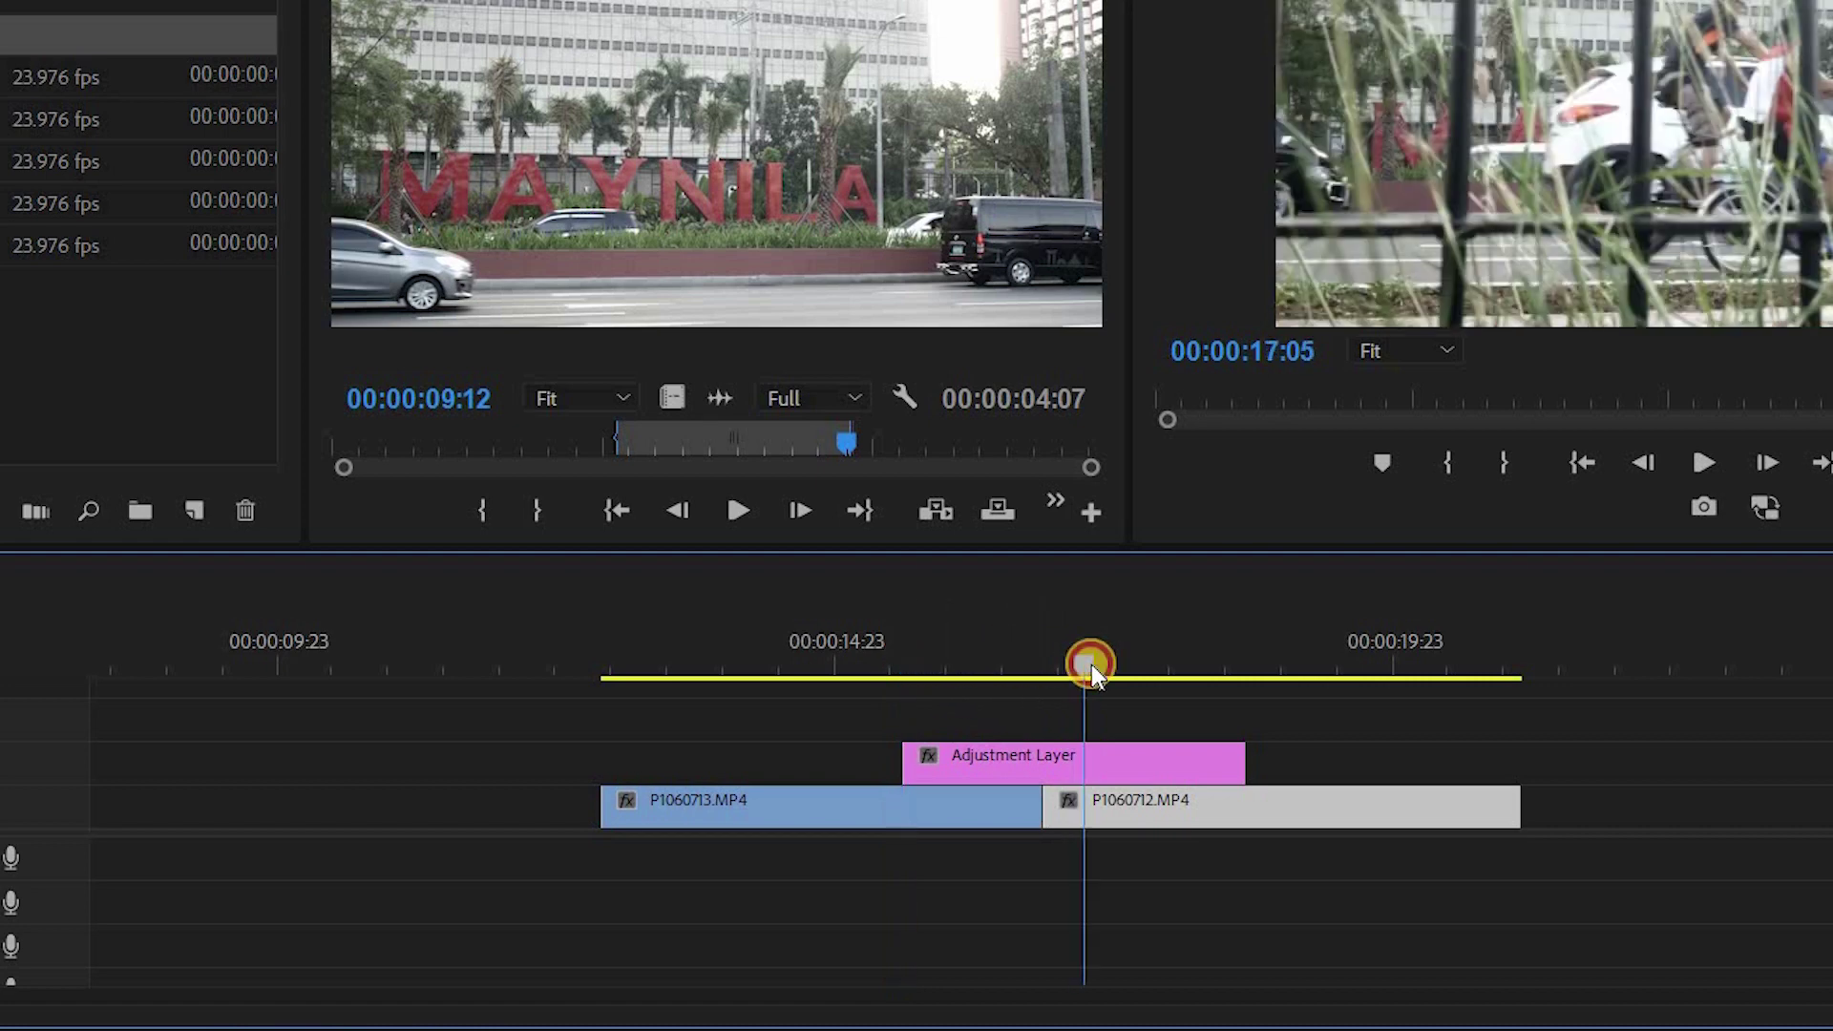
key("Up")
key("shift+Left")
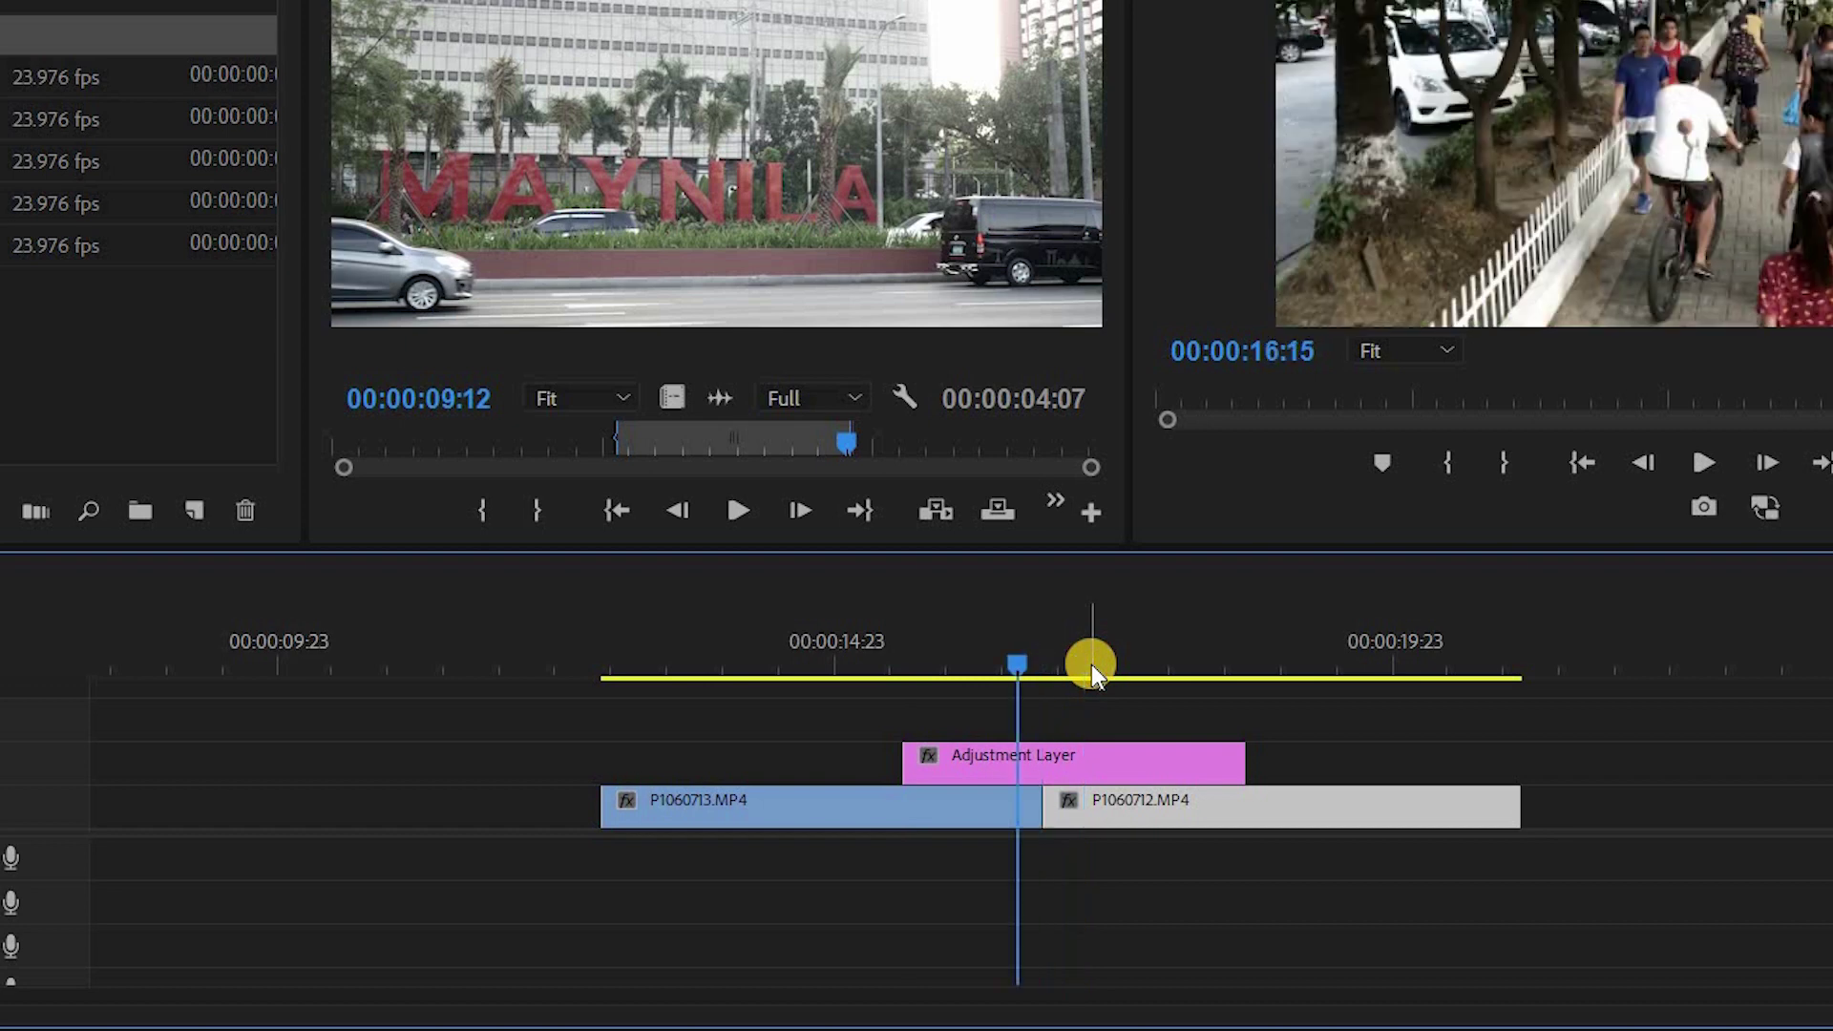
key("shift+Left")
key("shift+Left")
key("shift+Left")
key("shift+Left")
key("shift+Left")
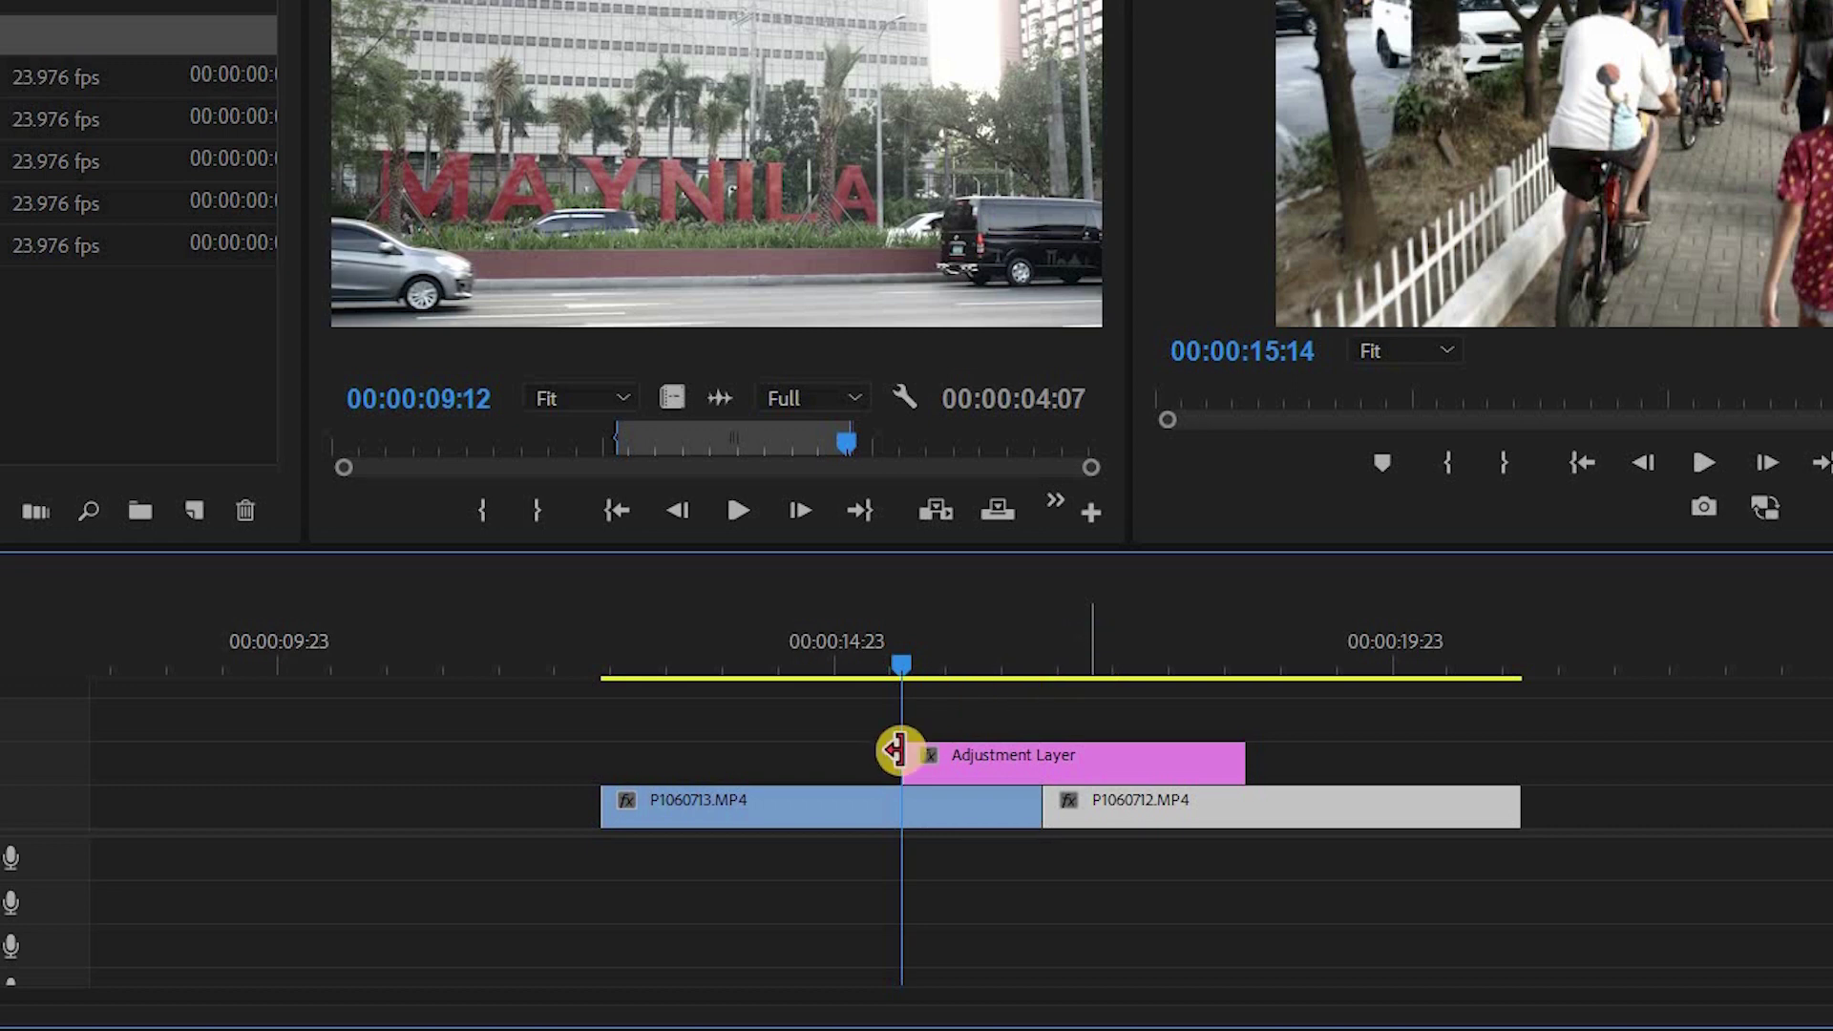
left_click_drag(902, 668, 1057, 676)
key("Down")
key("Up")
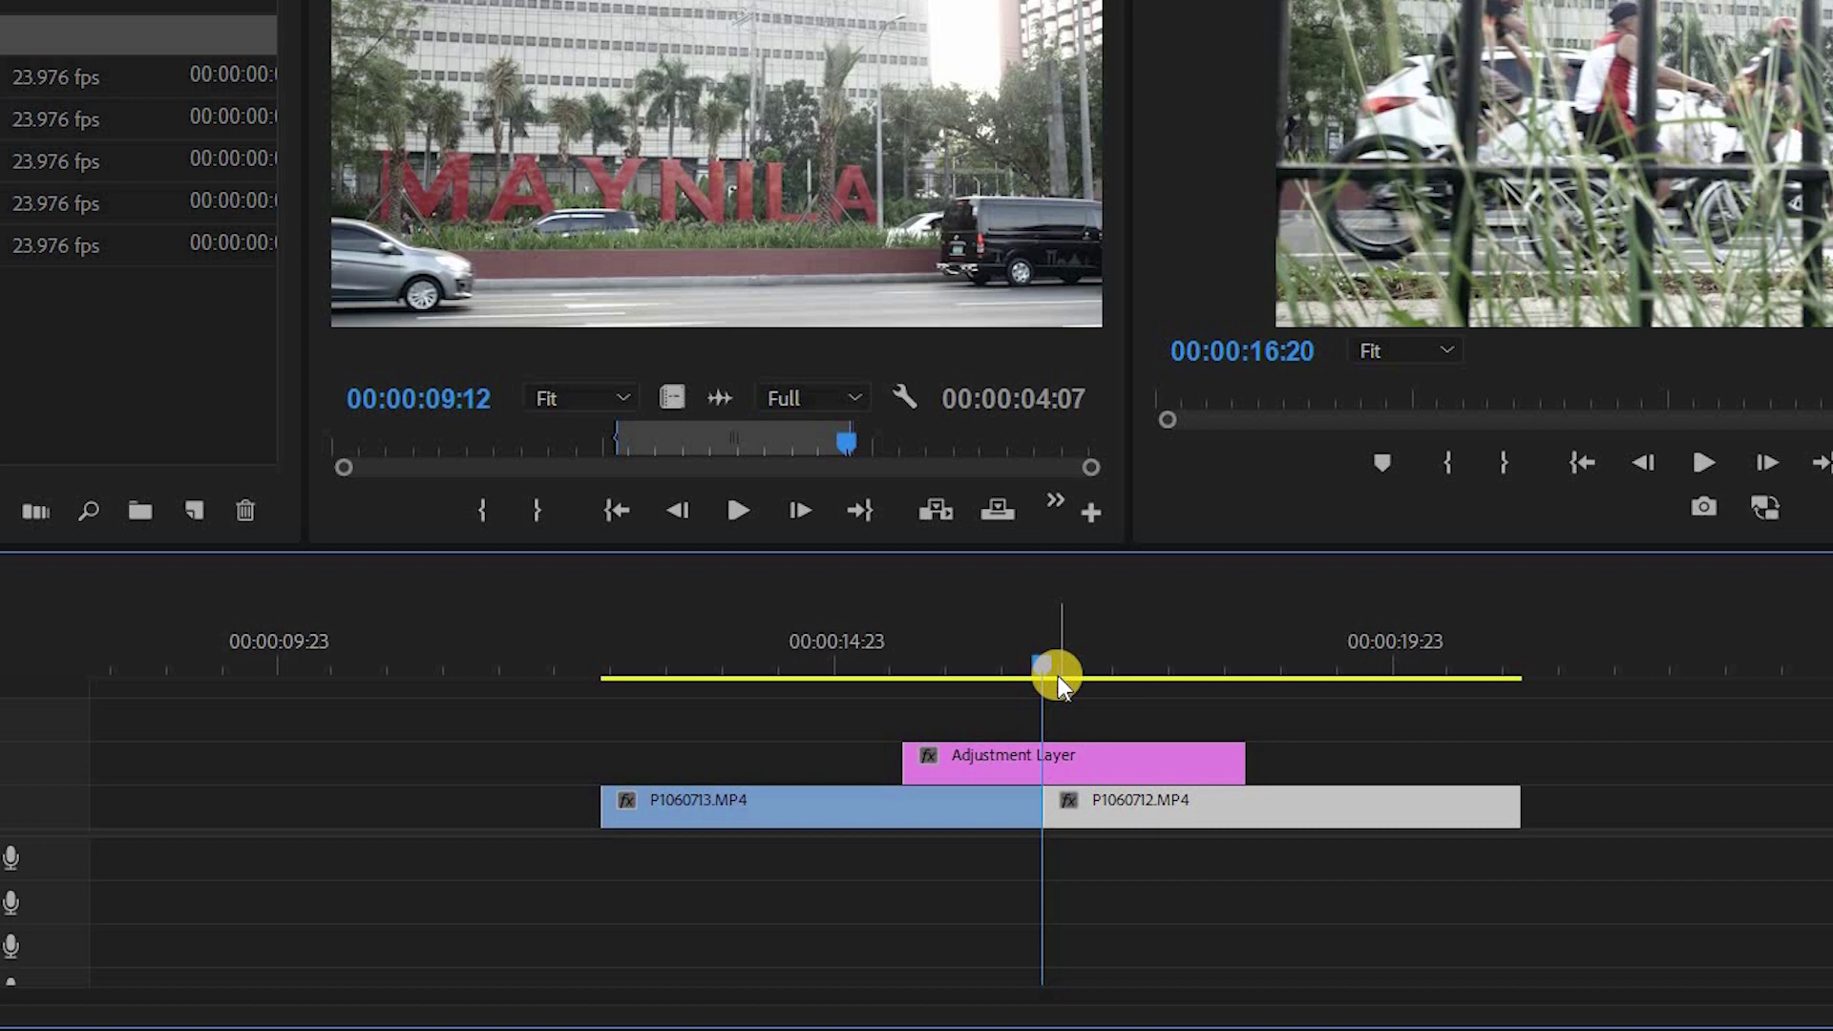
Play from the cut, stop at 00:00:18:02, and trim the layer's end to that point.
key("space")
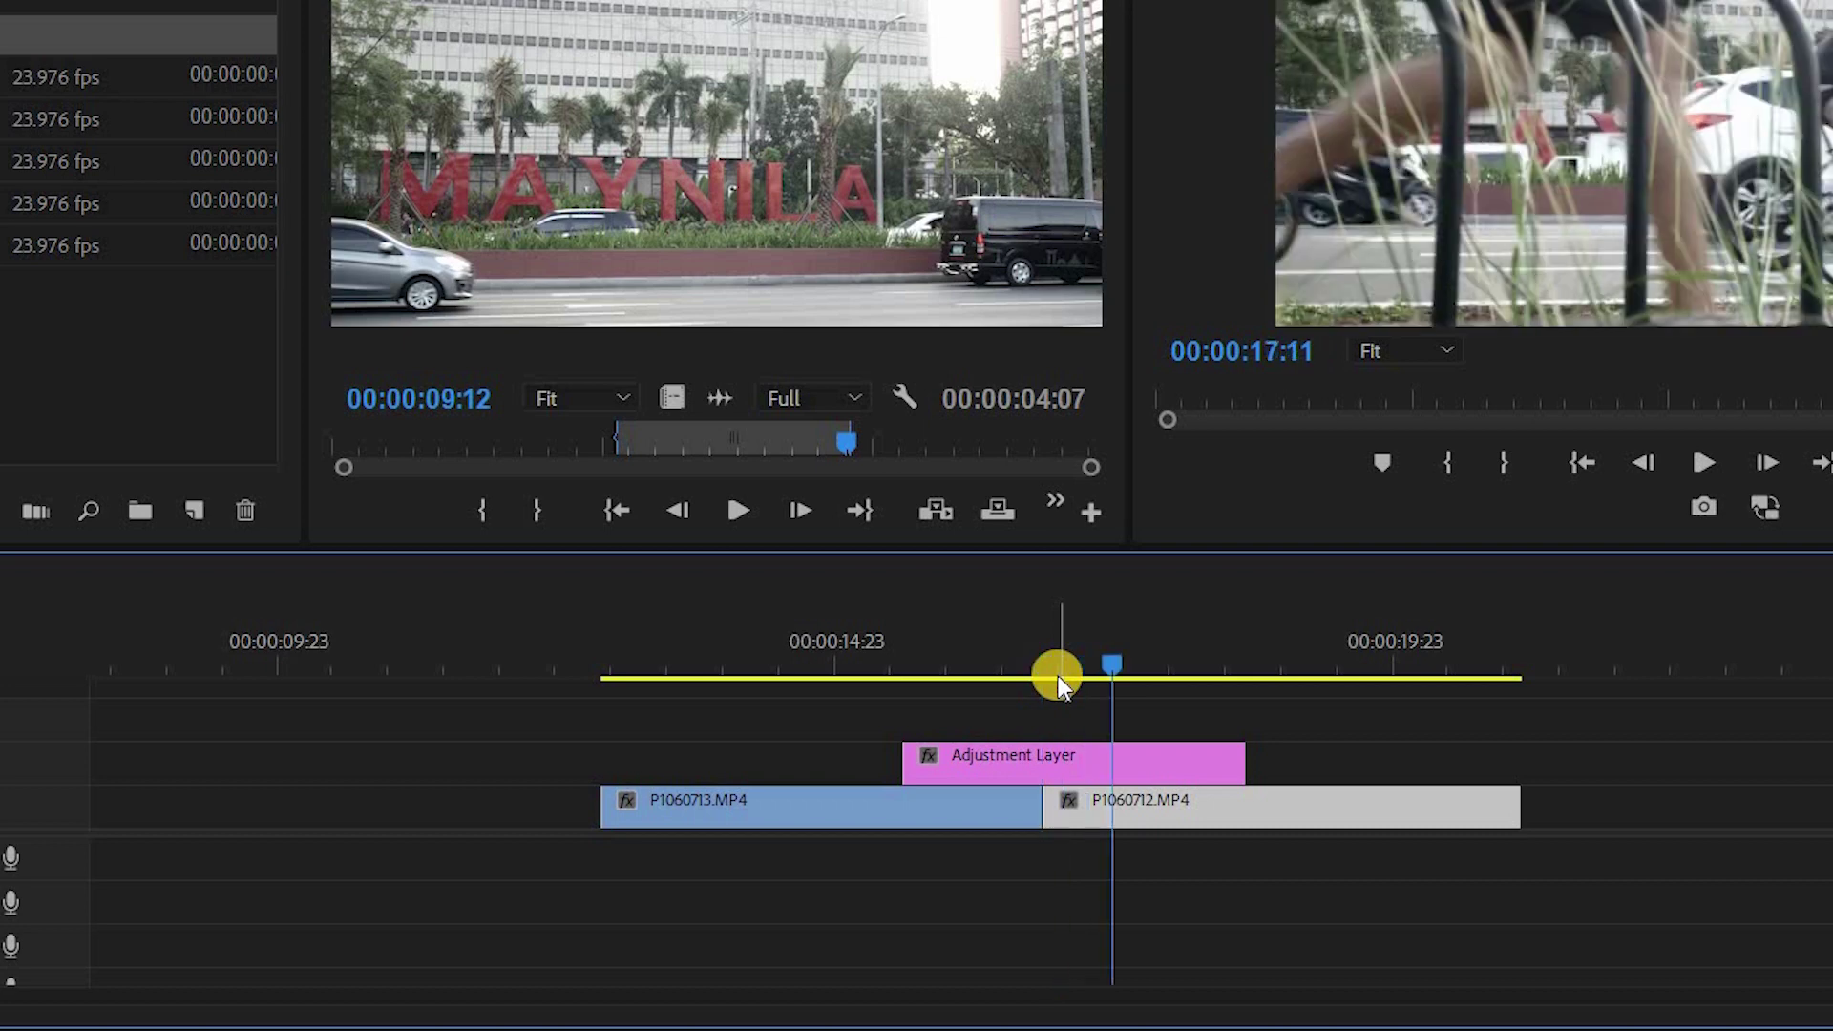
key("space")
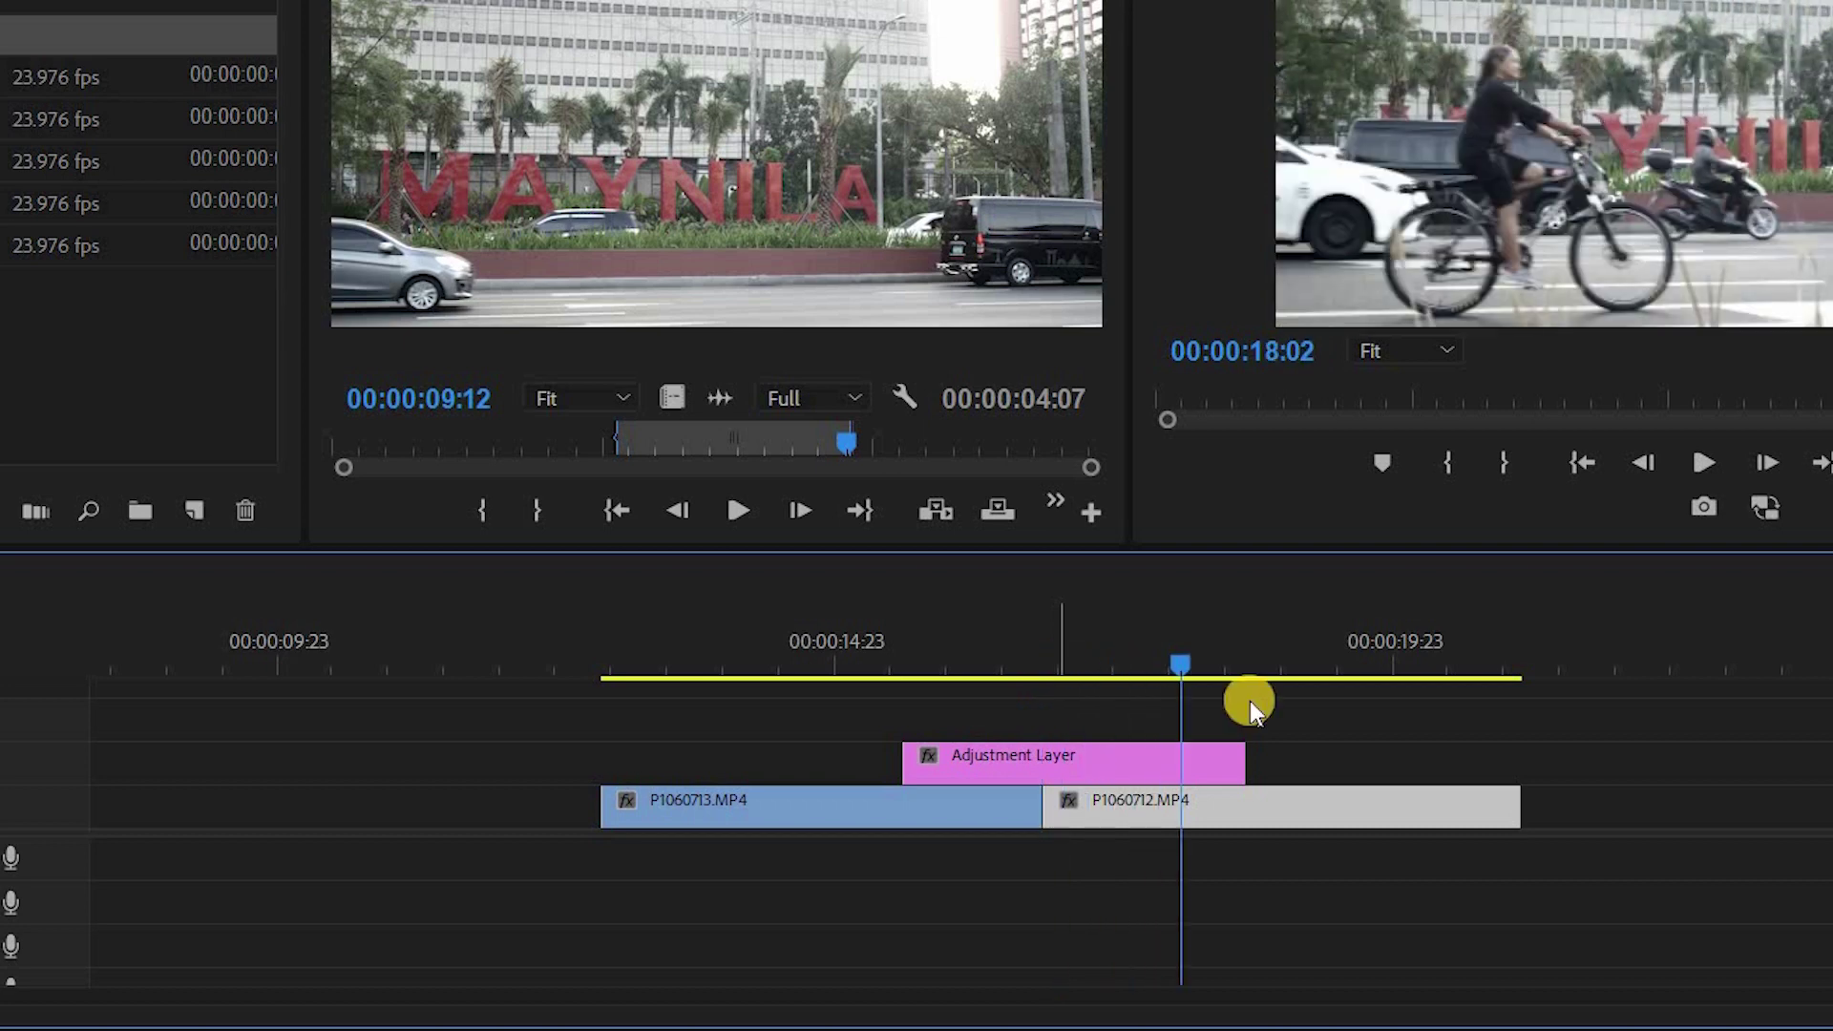
left_click_drag(1254, 749, 1182, 770)
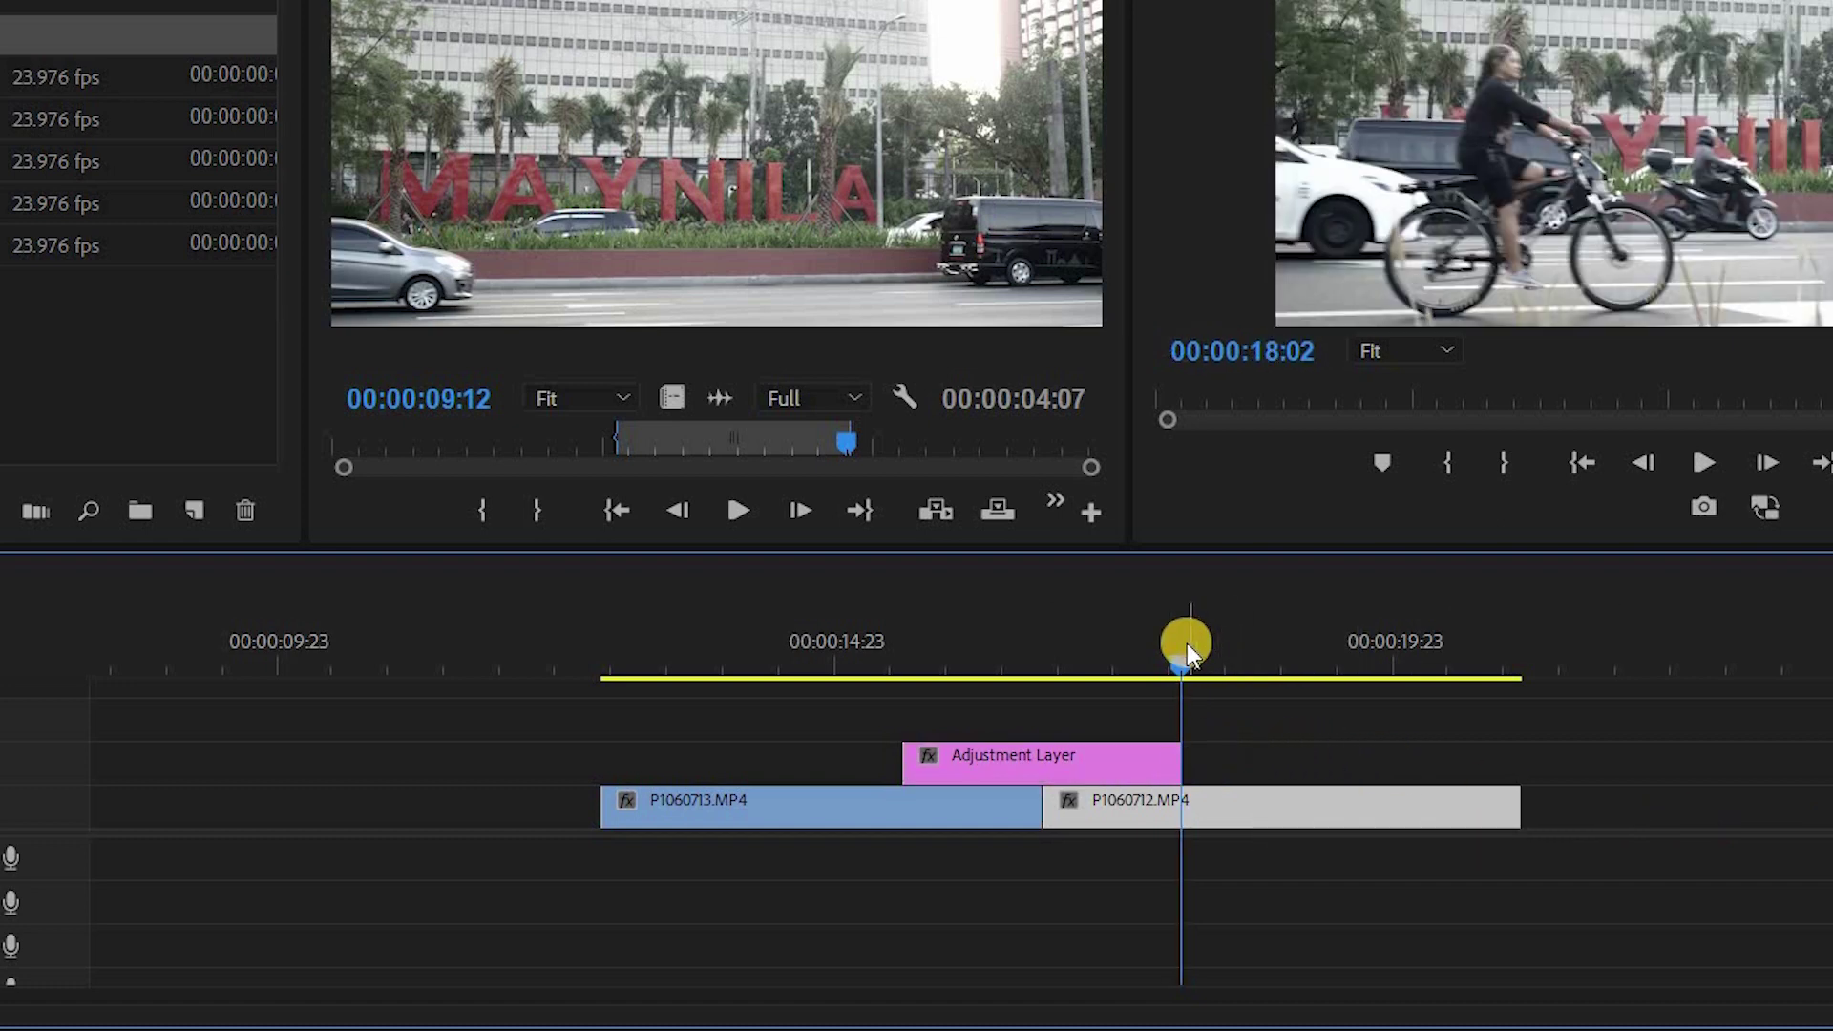
left_click(1136, 700)
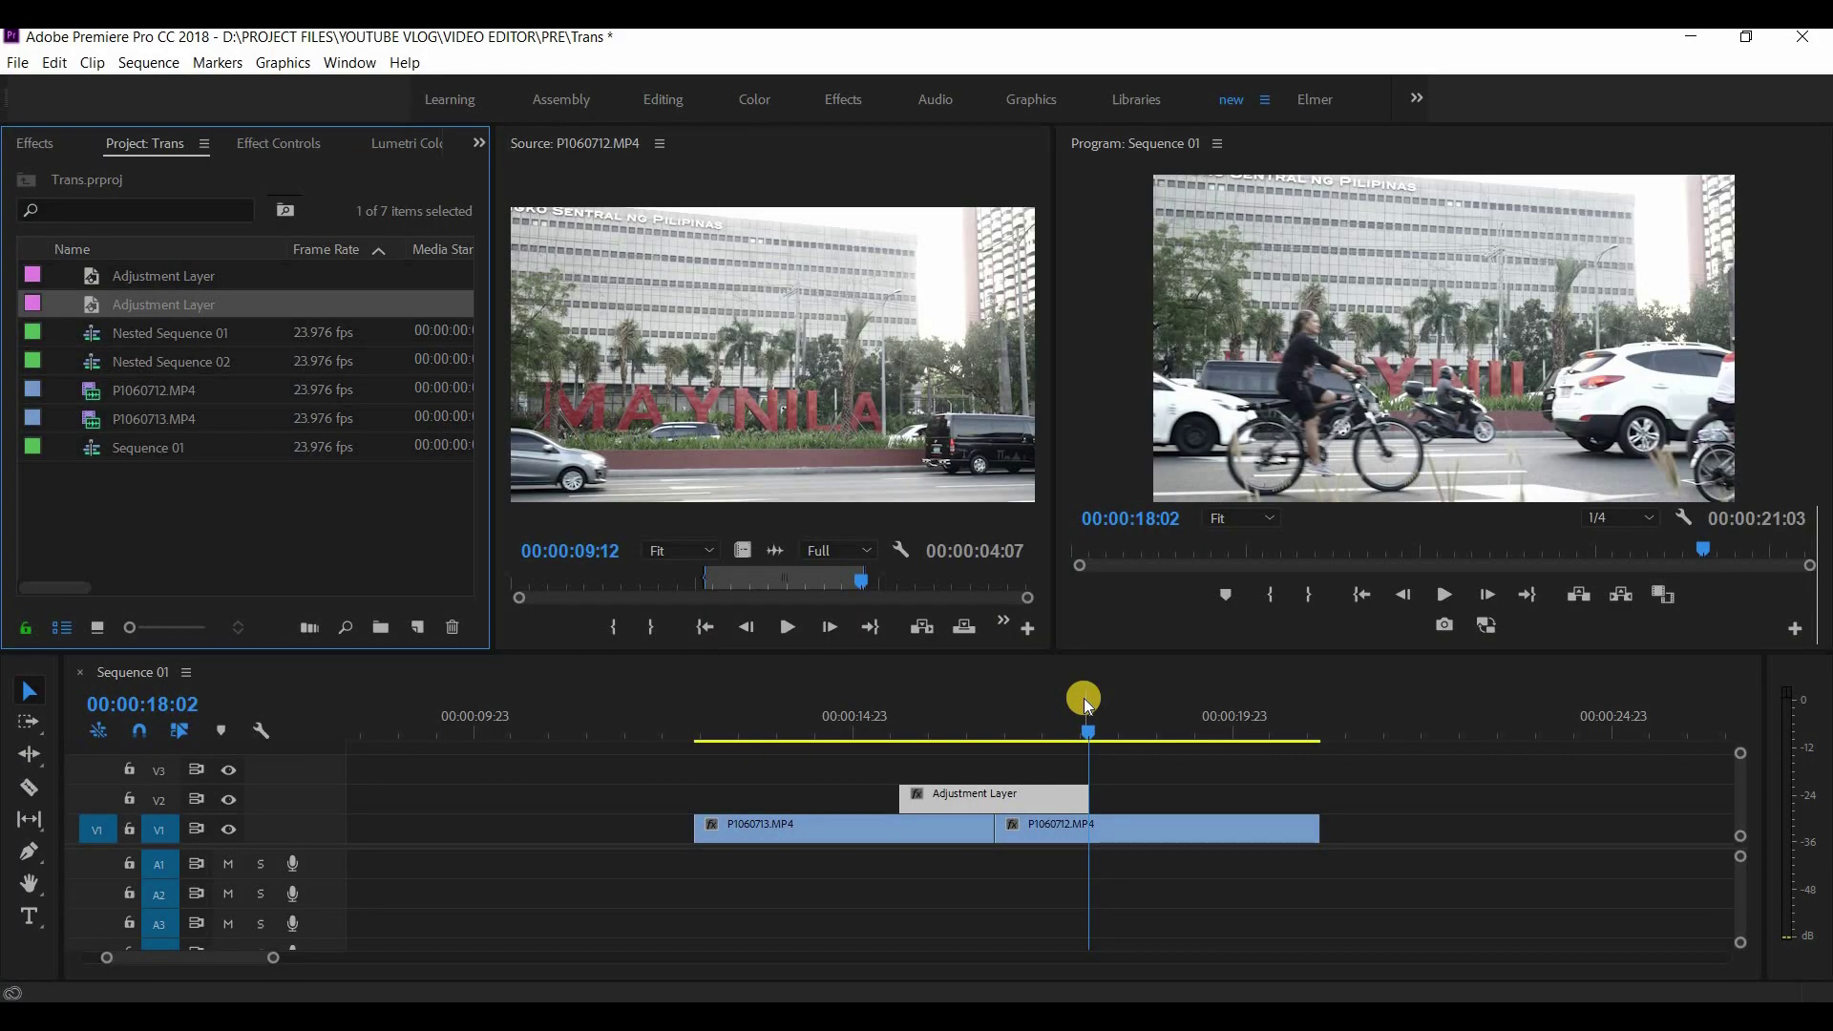
Apply the SWIPE DOWN 30X30 preset to the Adjustment Layer and preview the swipe.
left_click(21, 139)
left_click_drag(170, 528, 959, 793)
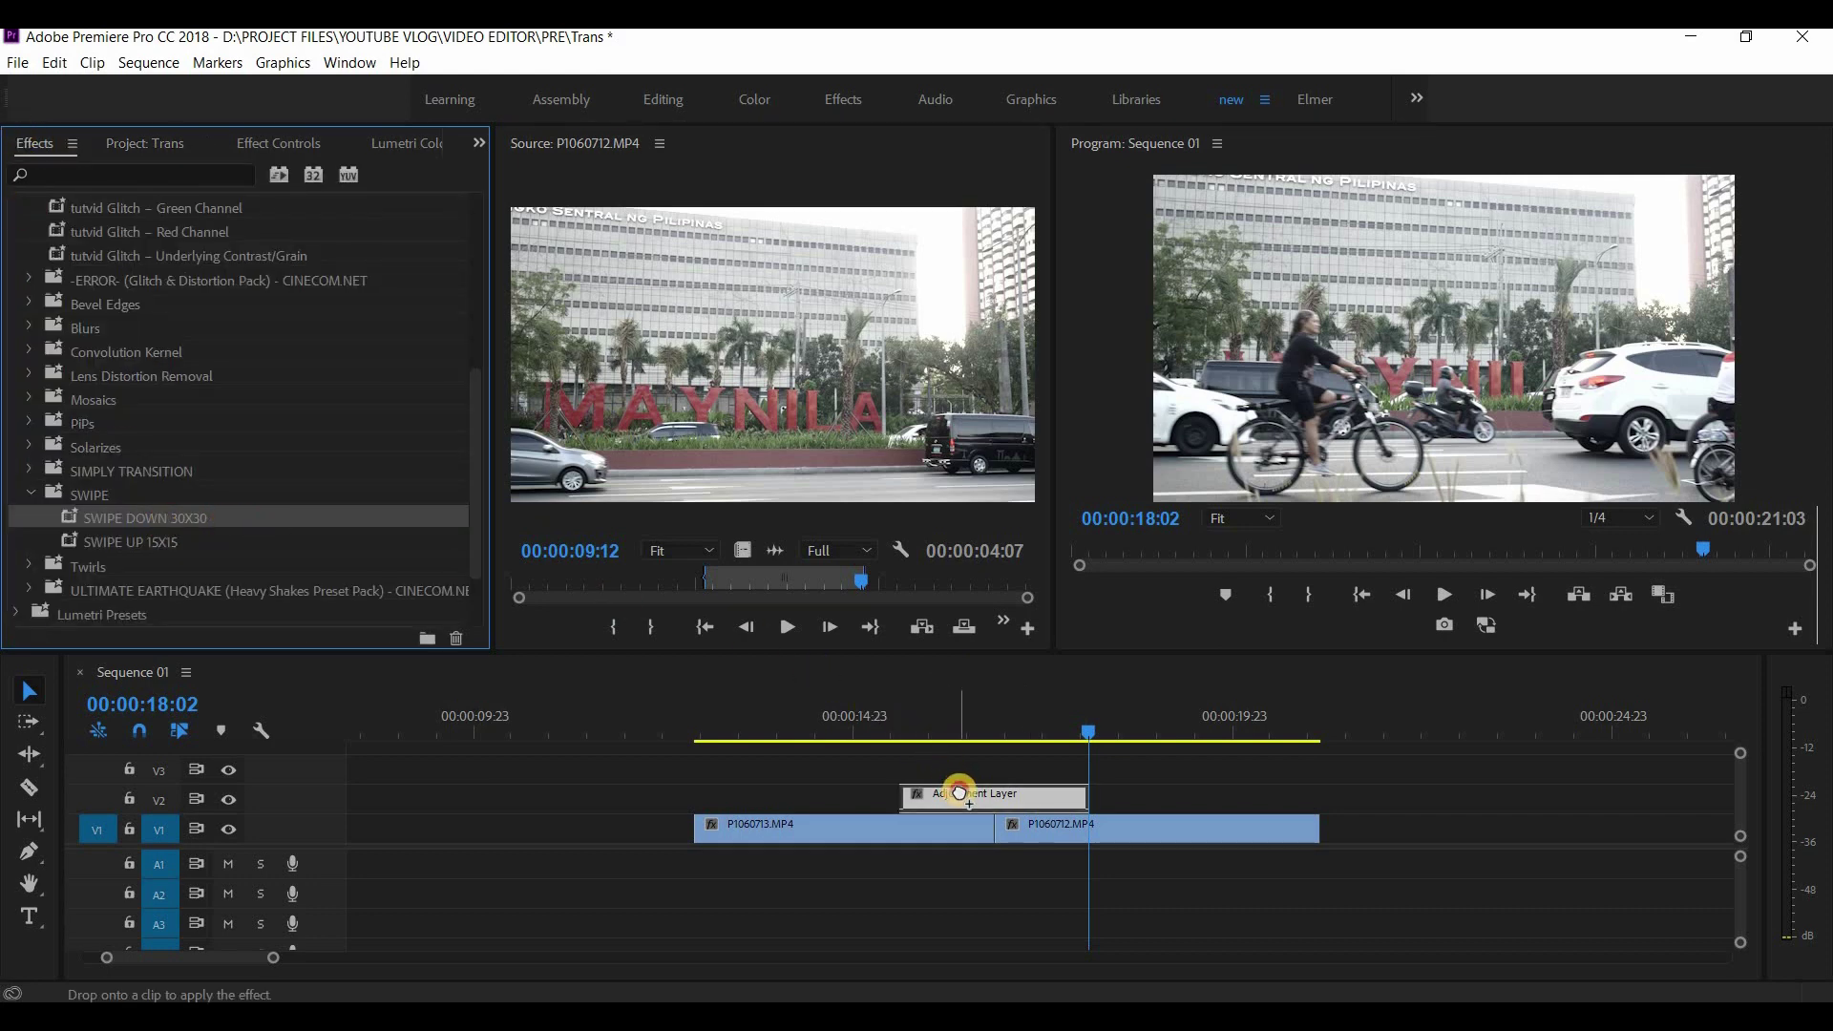
left_click_drag(1088, 733, 886, 749)
key("space")
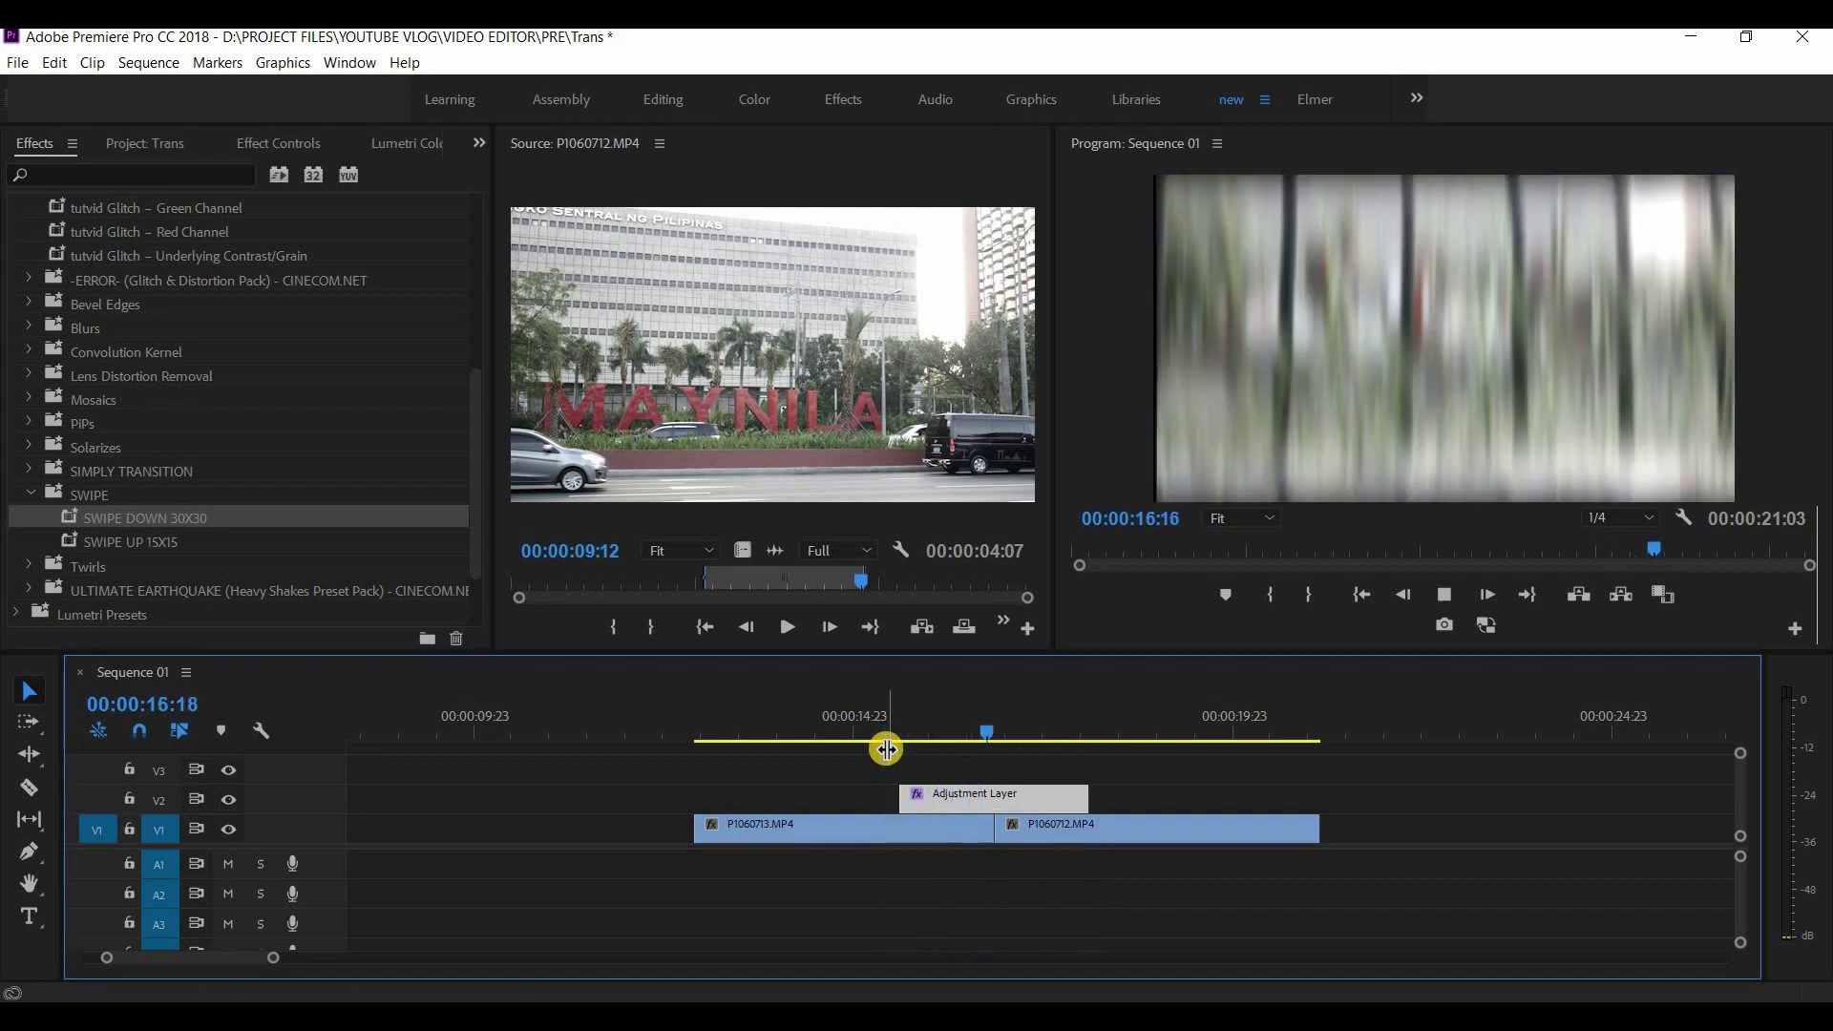
left_click_drag(1184, 749, 851, 749)
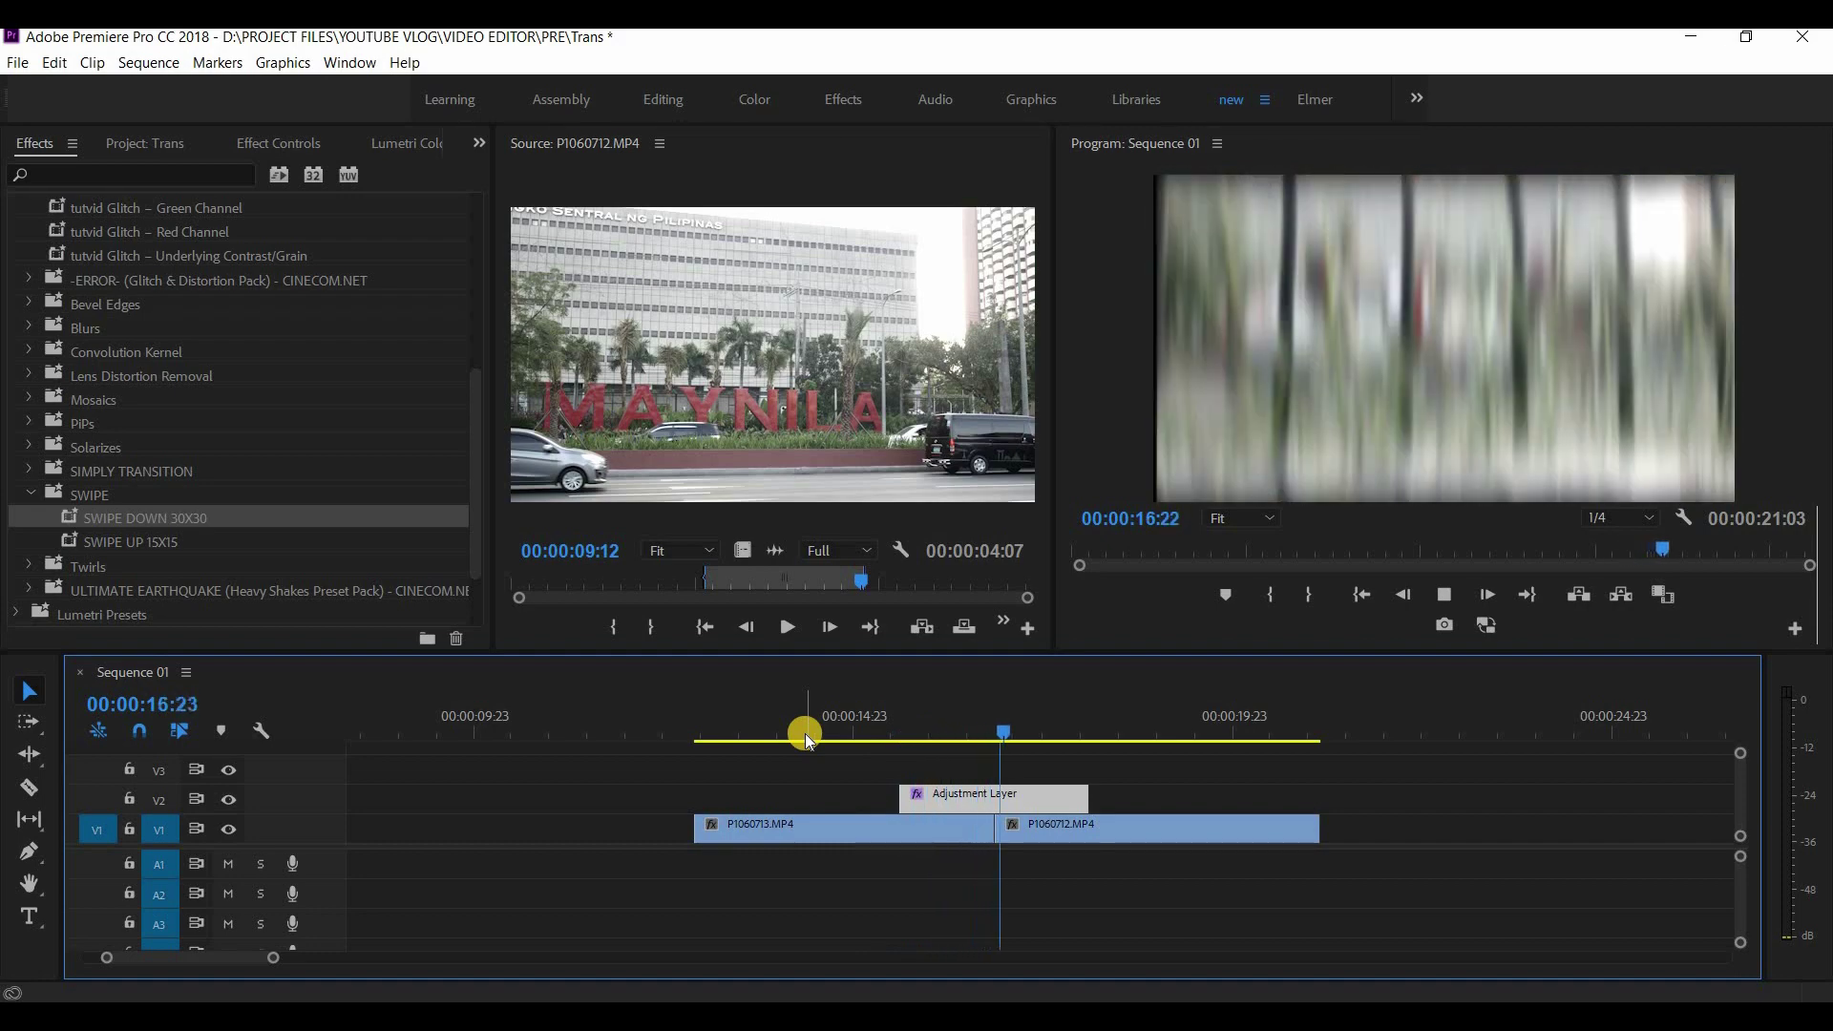
key("space")
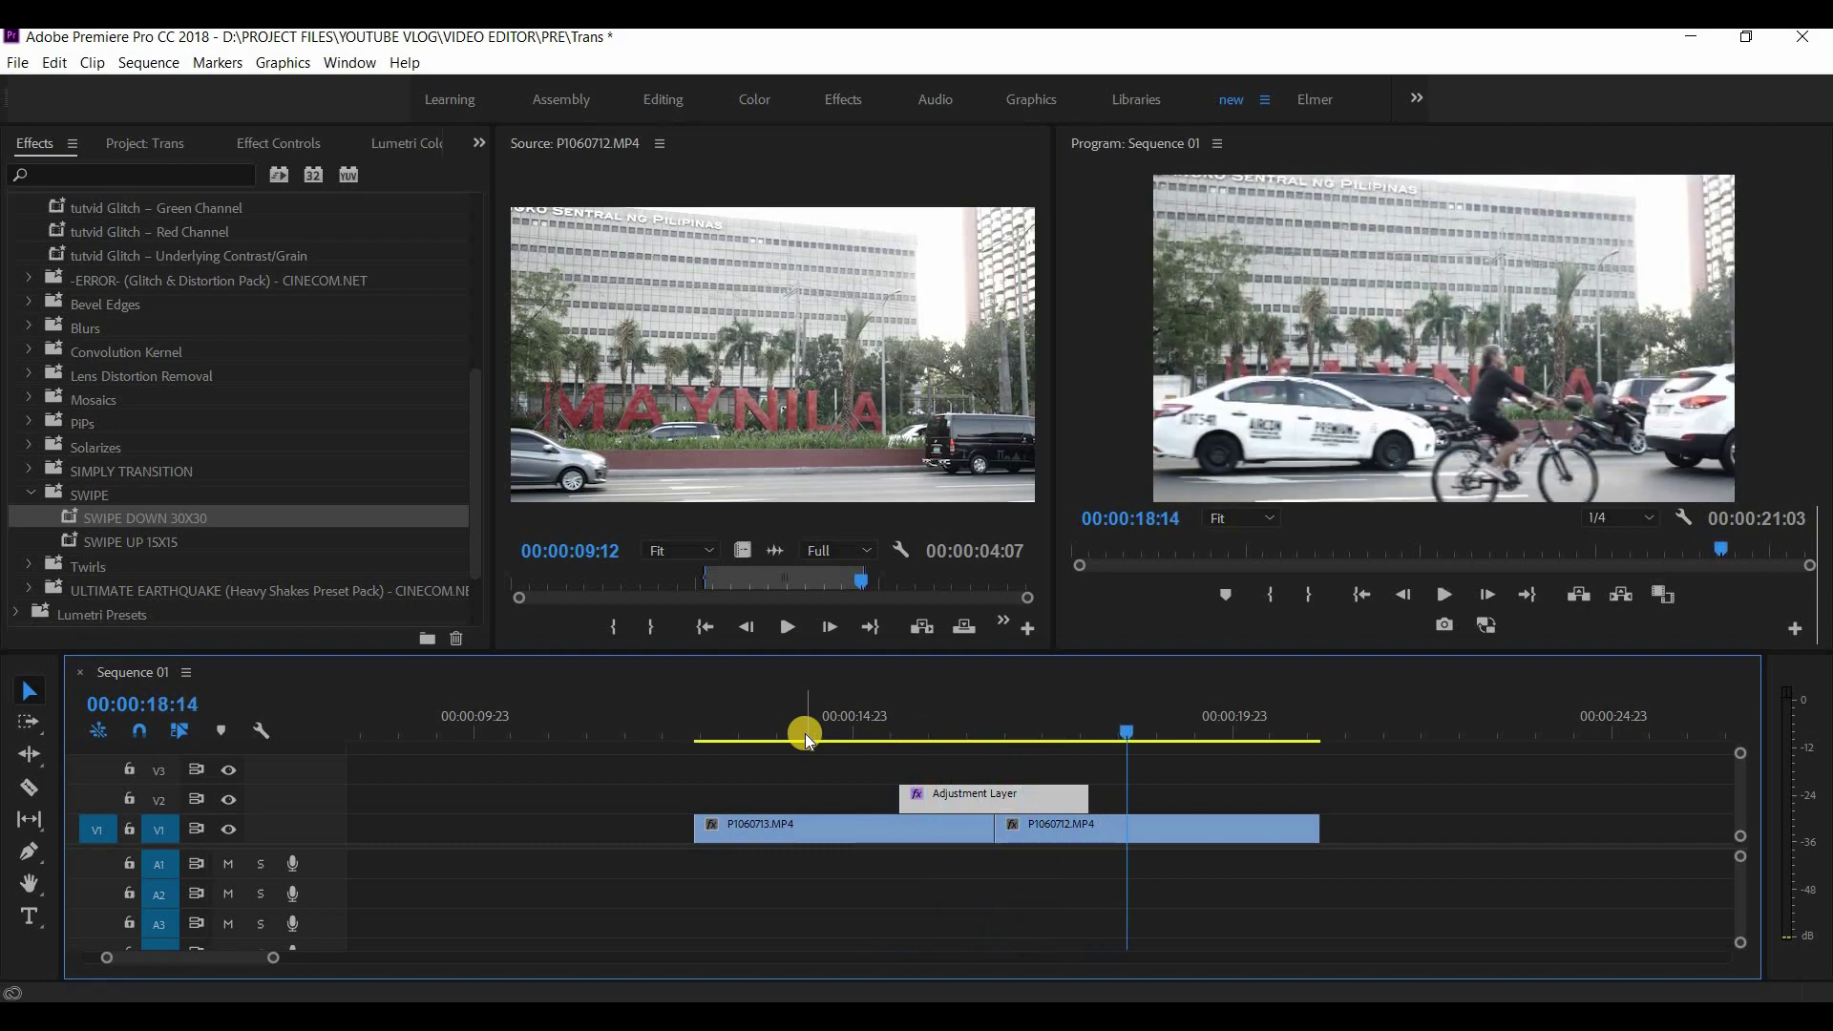
Move that layer earlier on V2 and bring another Adjustment Layer onto the timeline.
left_click_drag(1035, 789, 685, 793)
left_click(146, 143)
left_click_drag(169, 307, 1031, 788)
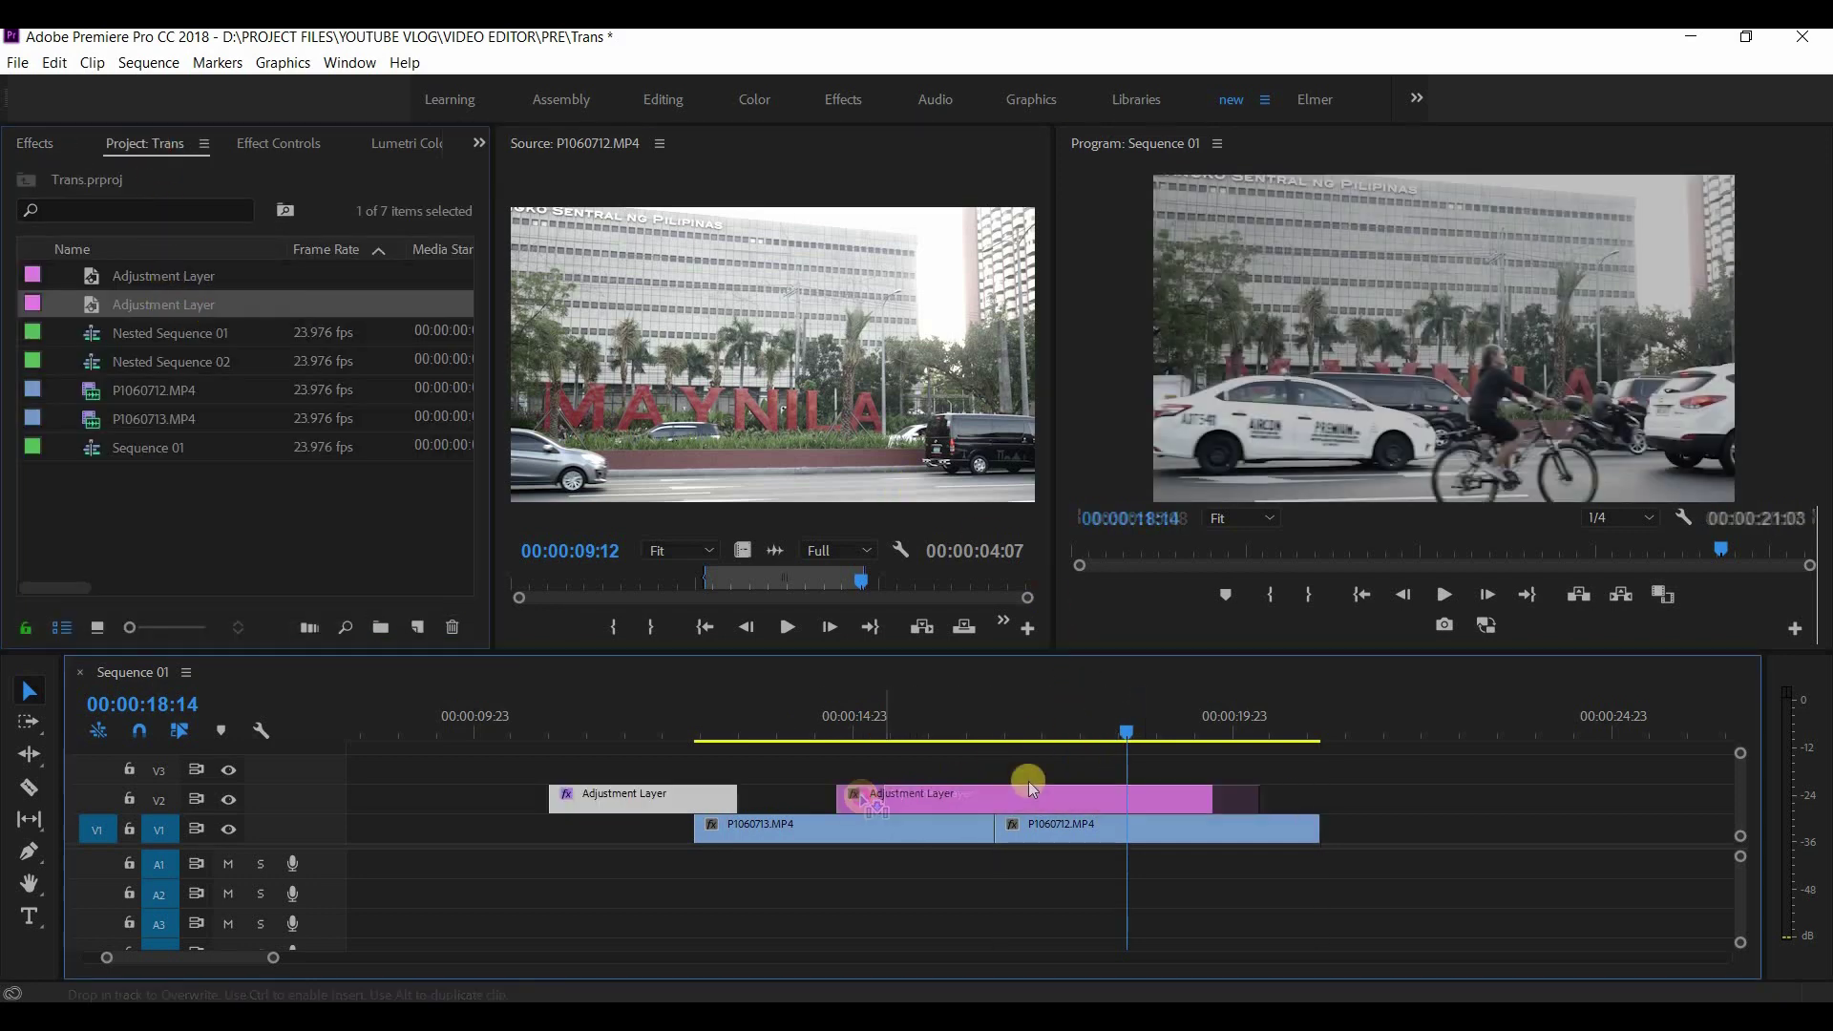
Drop the second Adjustment Layer on V2 over the P1060713/P1060712 cut.
mouse_move(1031, 787)
left_mouse_down()
mouse_move(1009, 790)
mouse_move(999, 739)
left_mouse_up()
left_click(1123, 731)
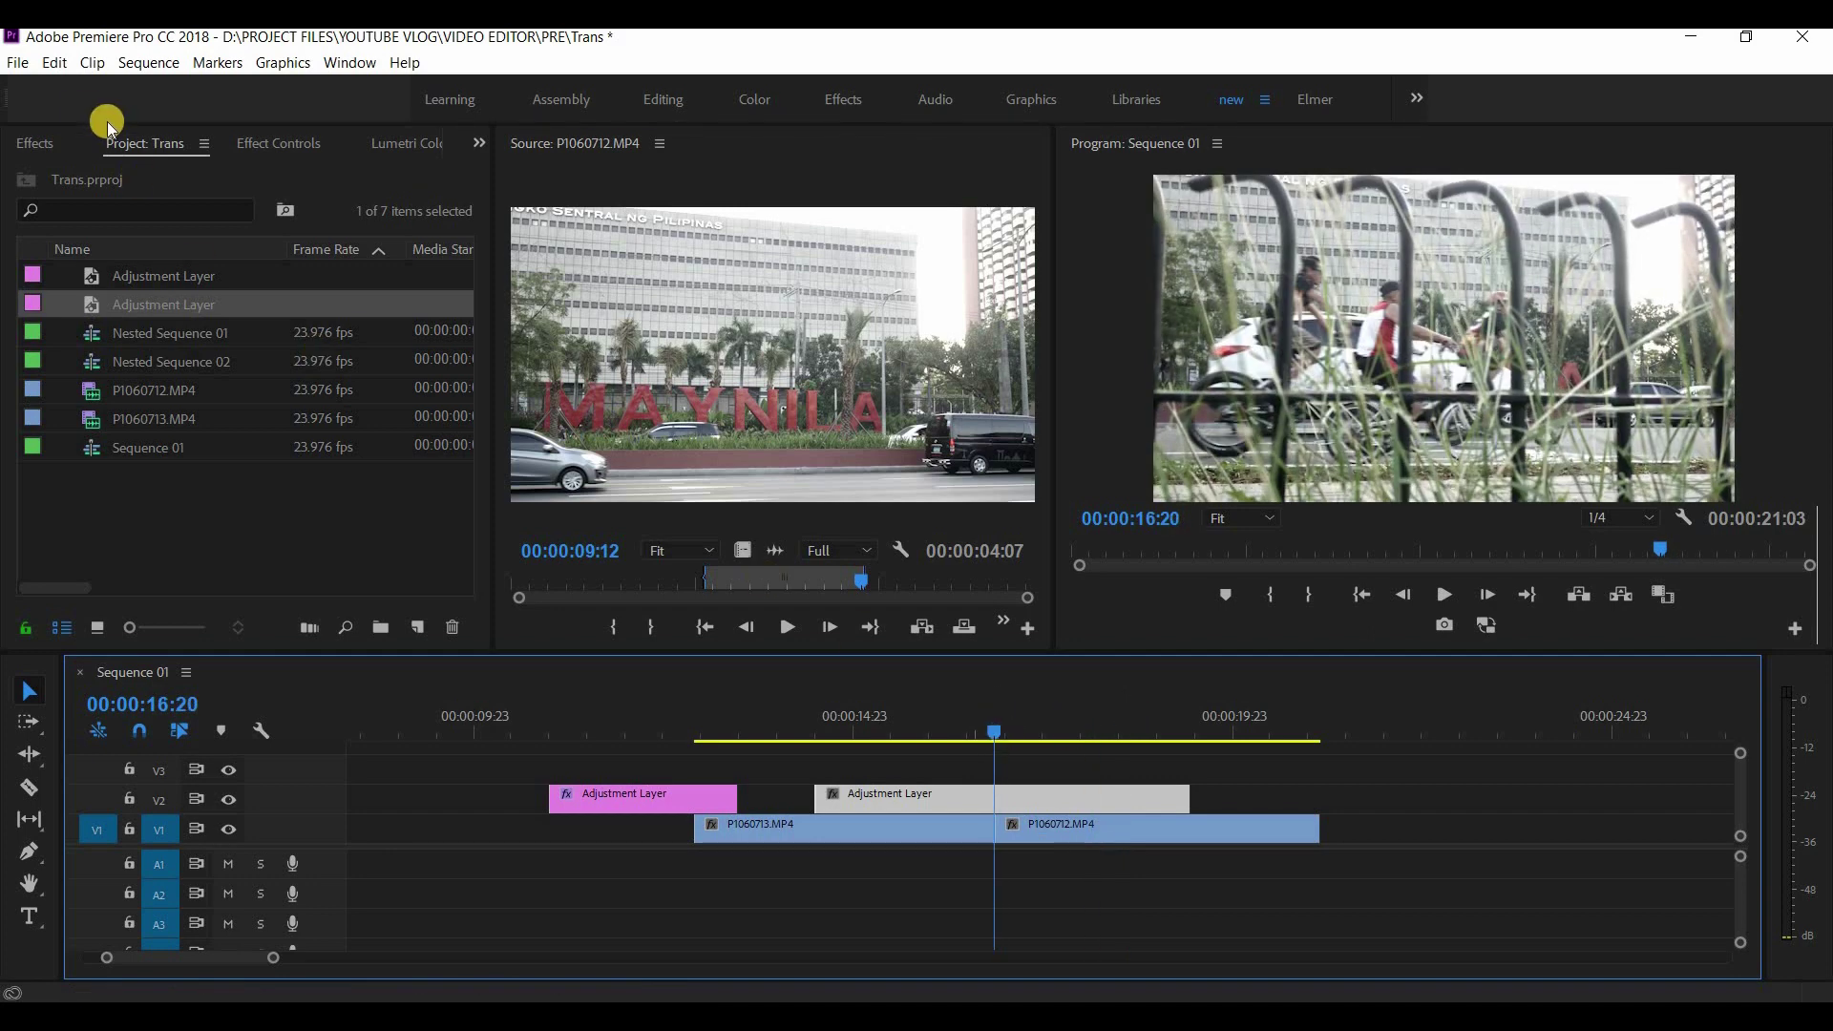
left_click(38, 146)
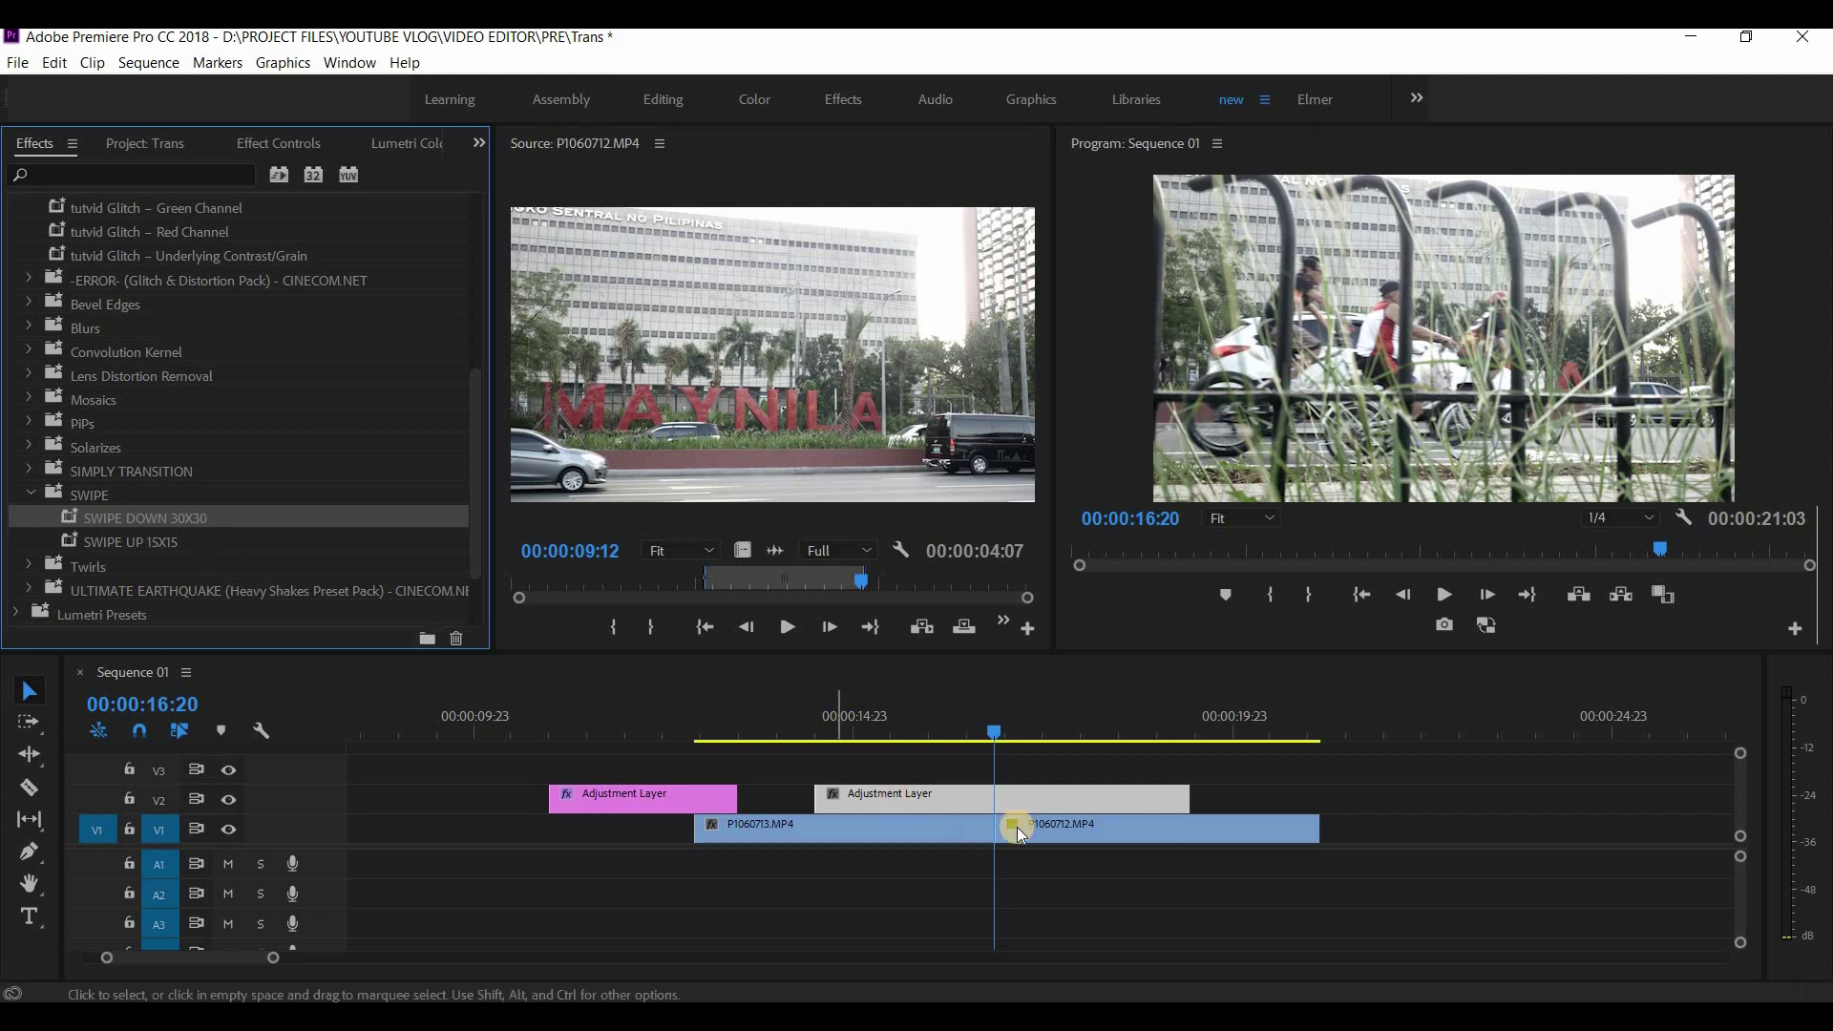
left_click(995, 731)
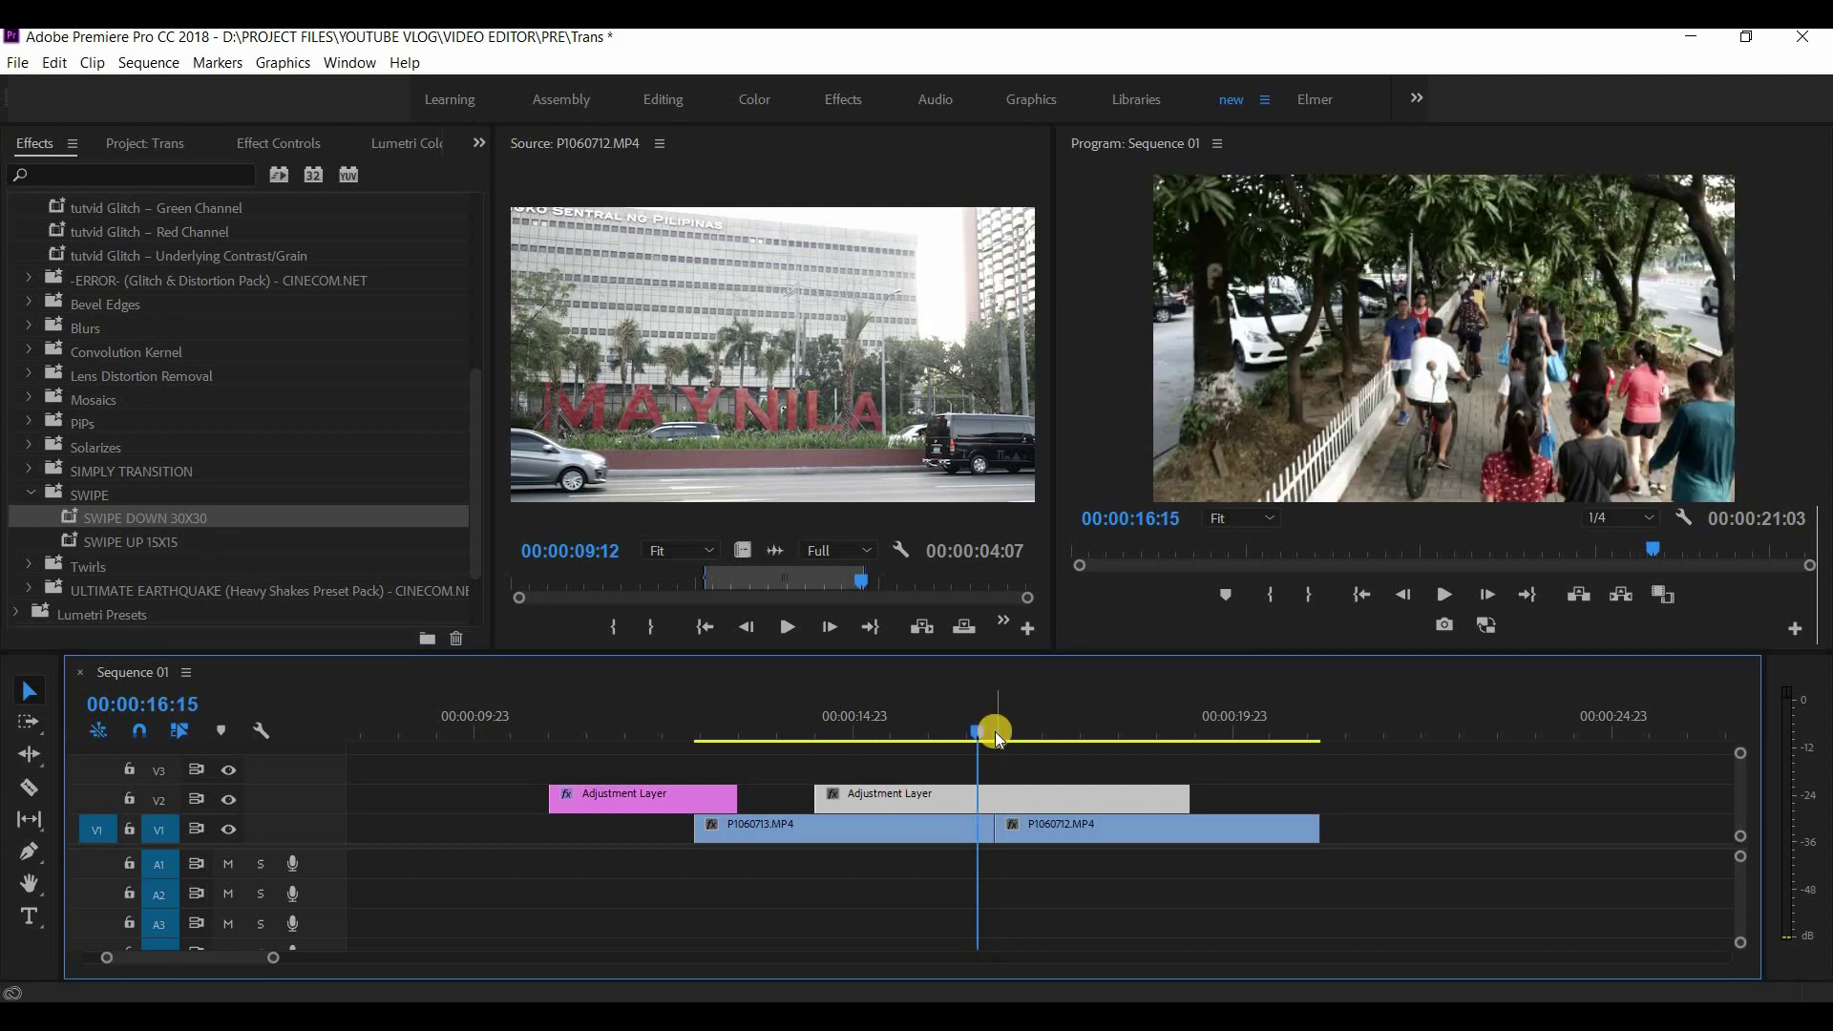
Trim the second layer to start at 00:00:16:05 and end around 00:00:17:11.
left_click_drag(994, 731, 966, 714)
left_click_drag(818, 794, 948, 794)
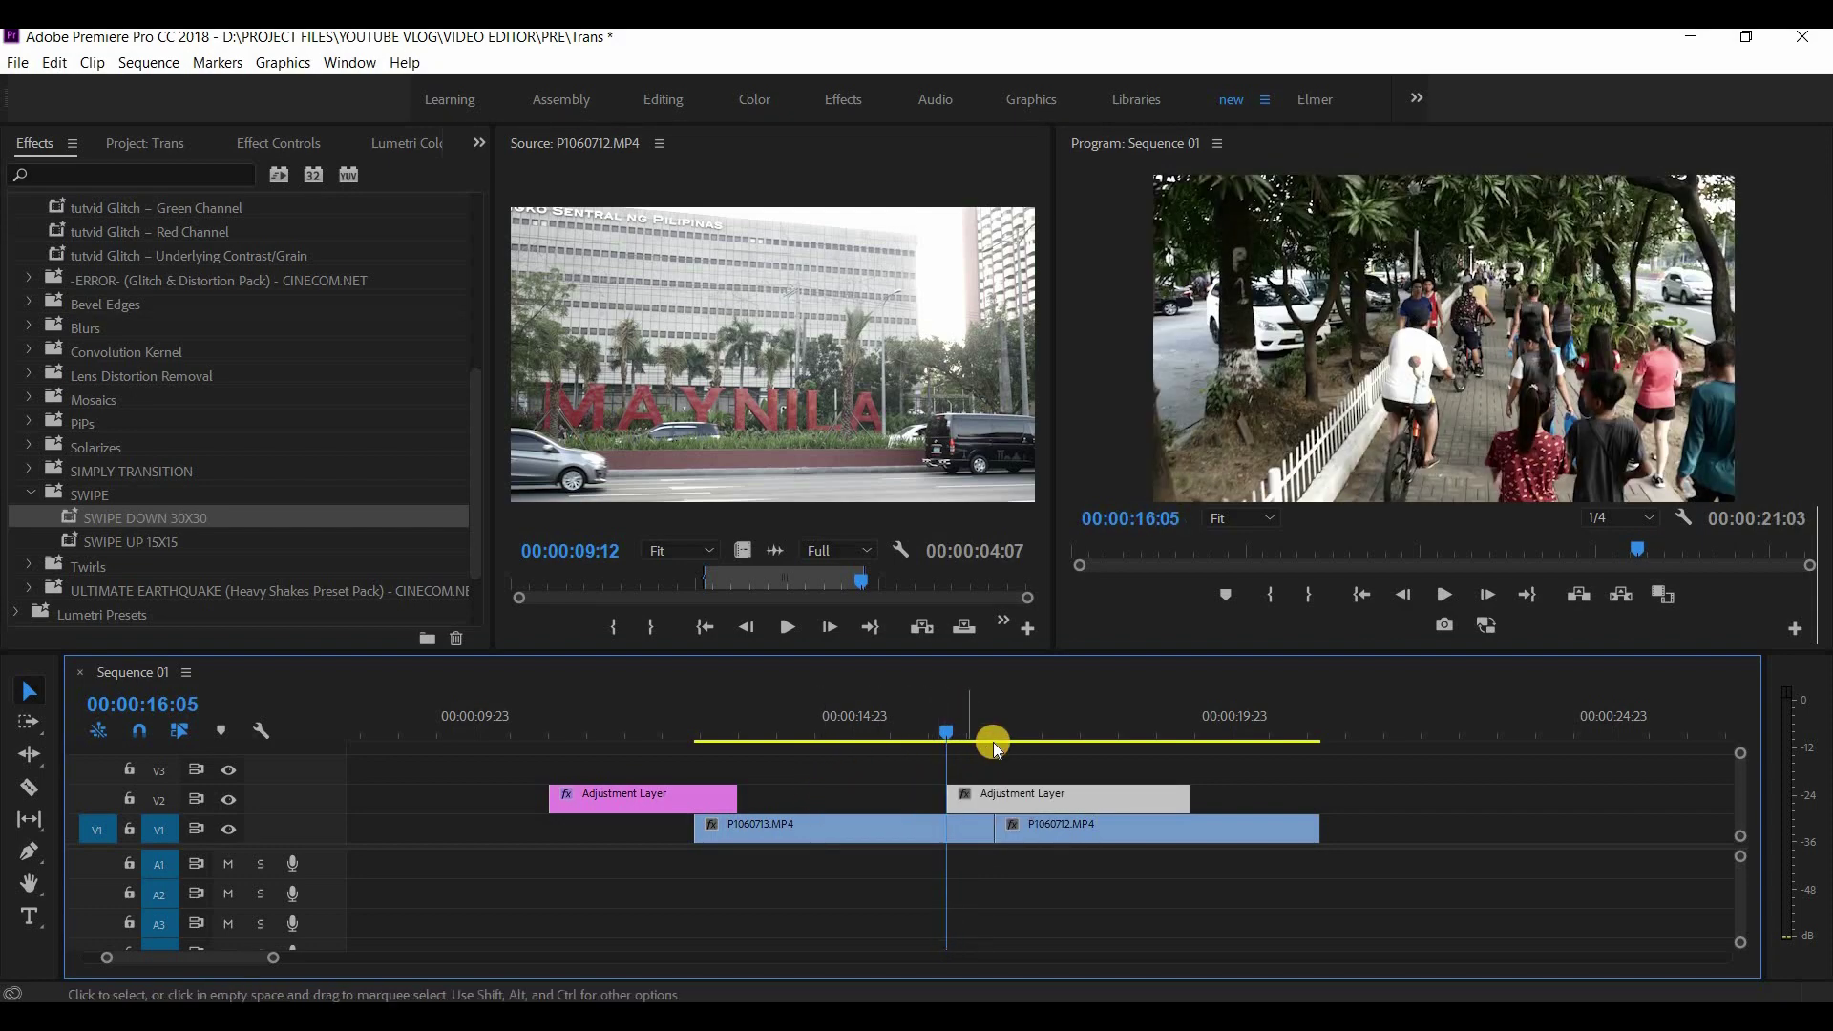
left_click_drag(943, 730, 986, 738)
key("space")
key("space")
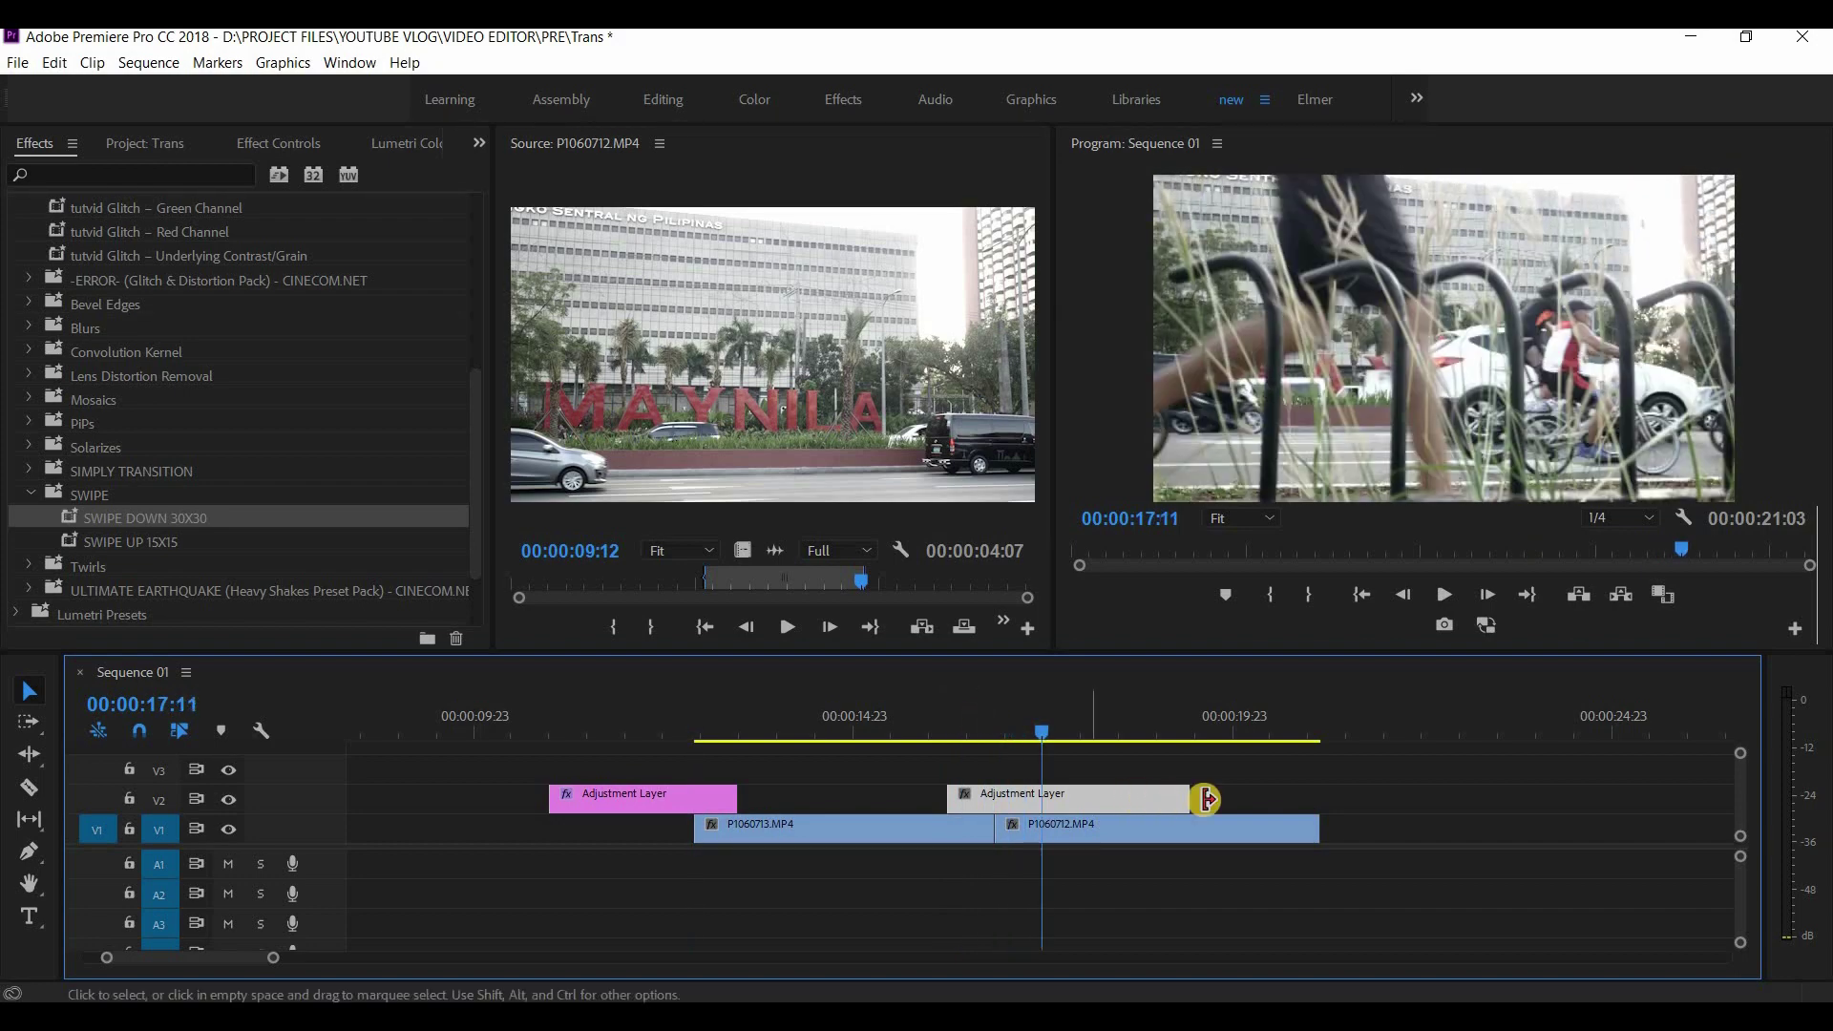
left_click_drag(1187, 799, 1042, 800)
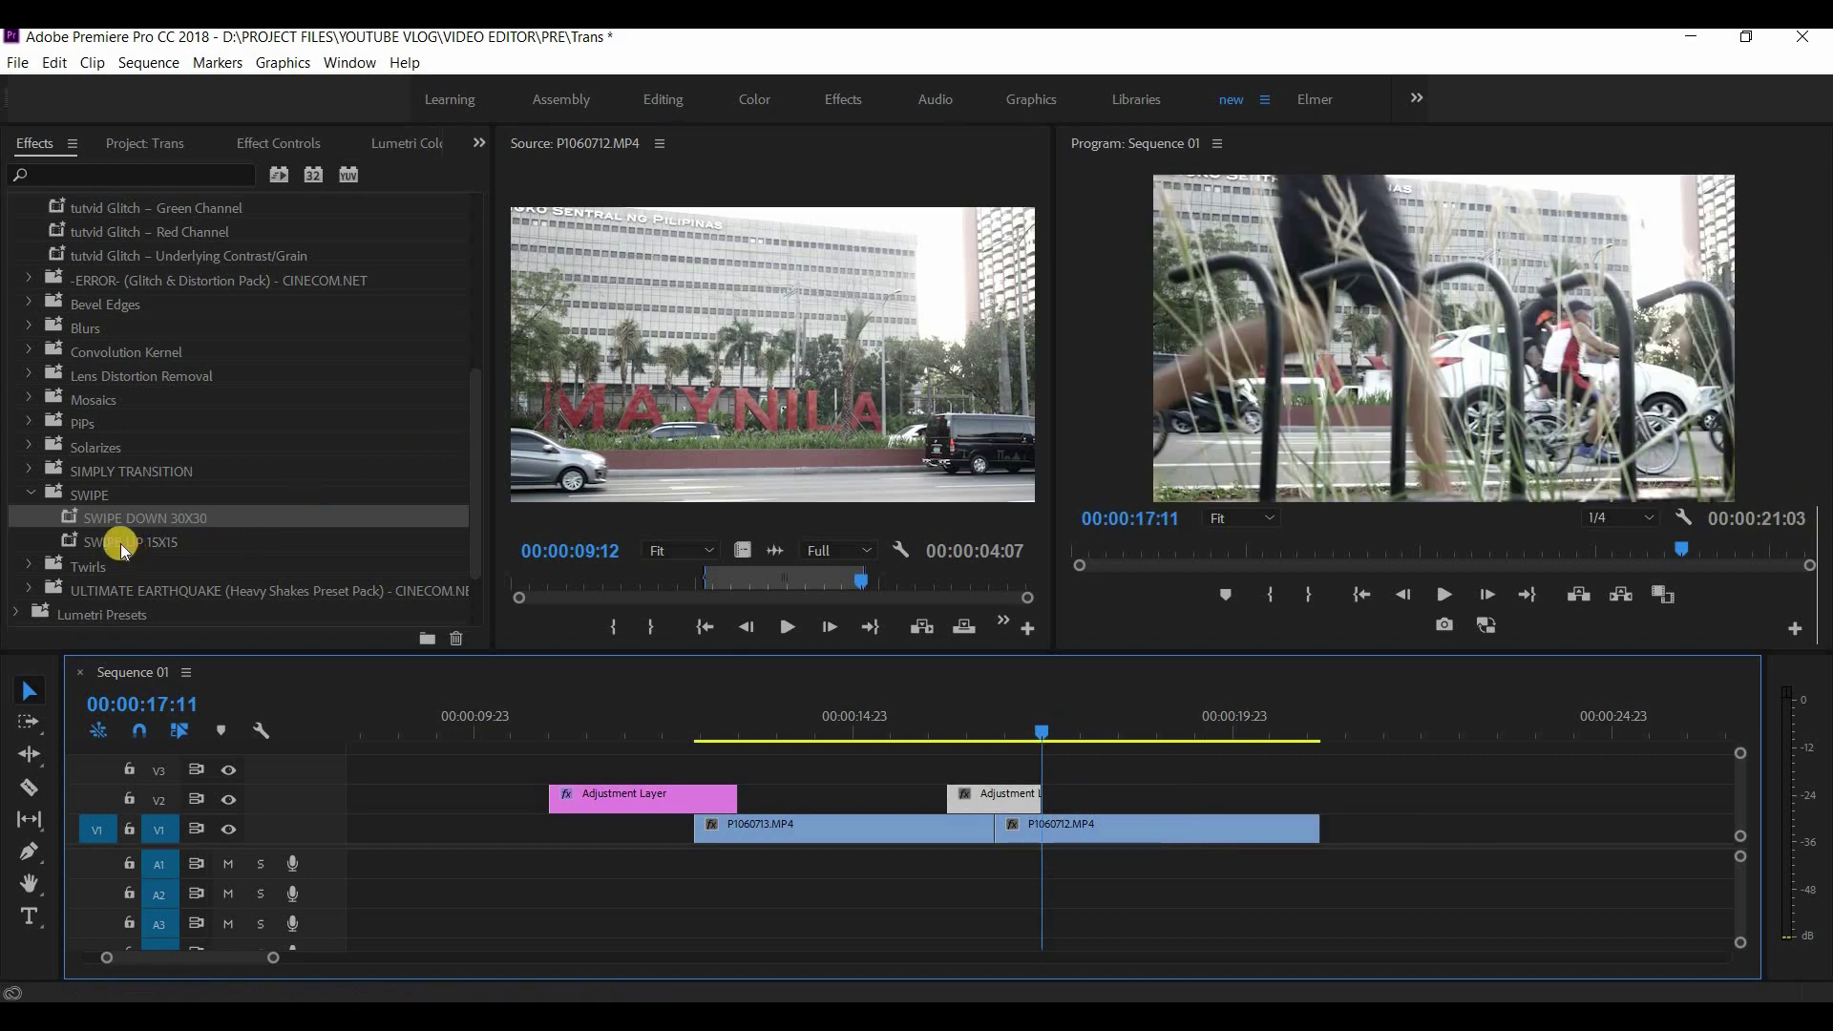
Put SWIPE UP 15X15 on the second Adjustment Layer and play the transition from before the cut.
mouse_move(121, 544)
left_mouse_down()
mouse_move(990, 671)
mouse_move(993, 792)
left_mouse_up()
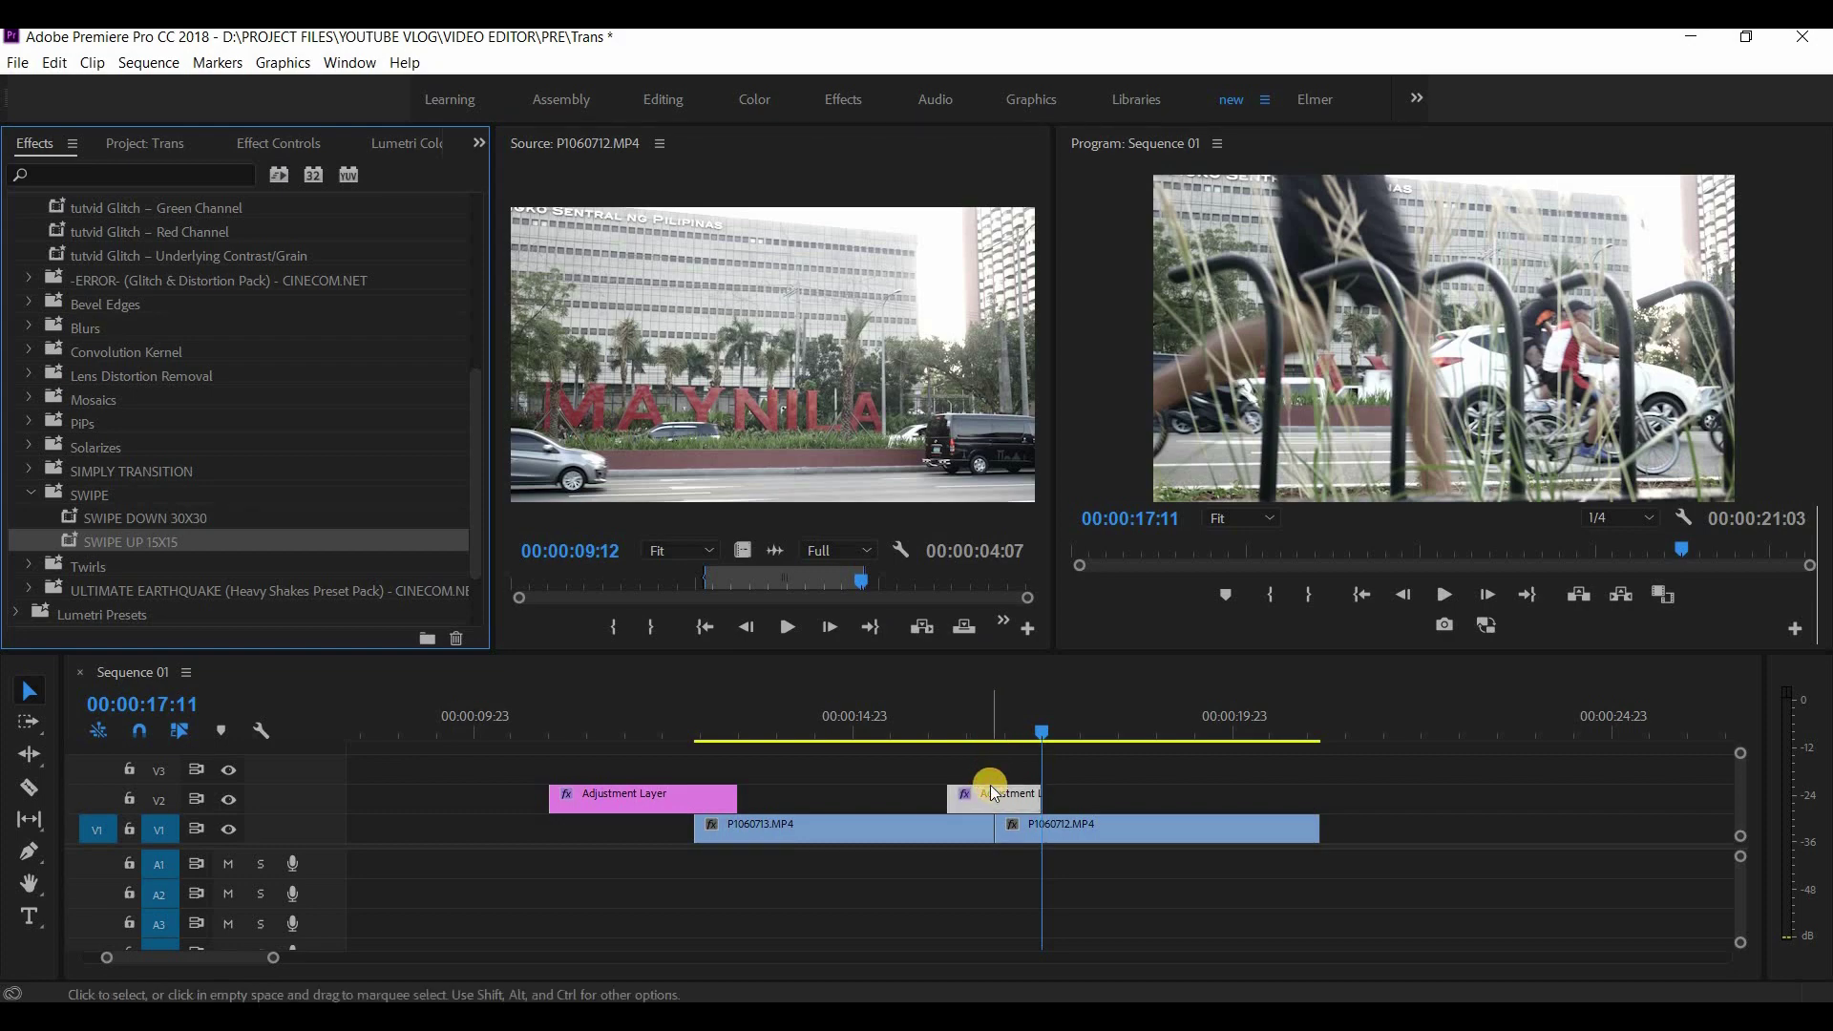
left_click(908, 730)
key("space")
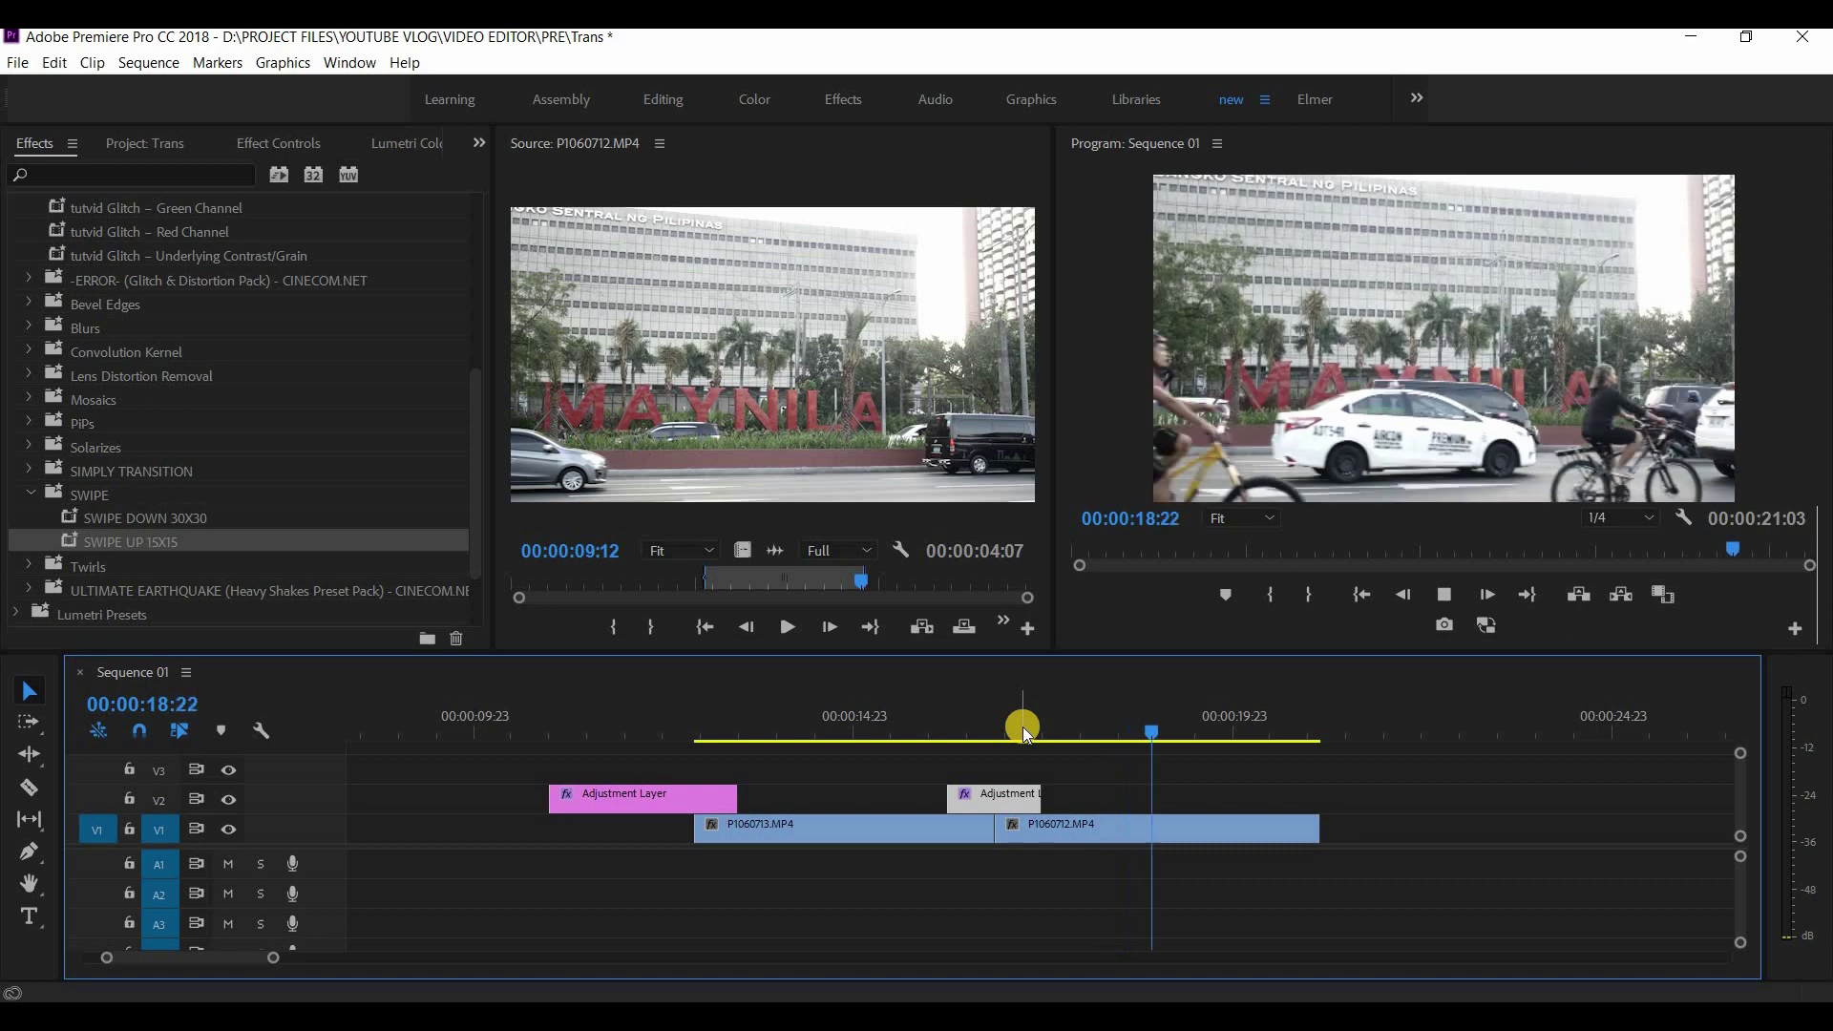
left_click(1160, 727)
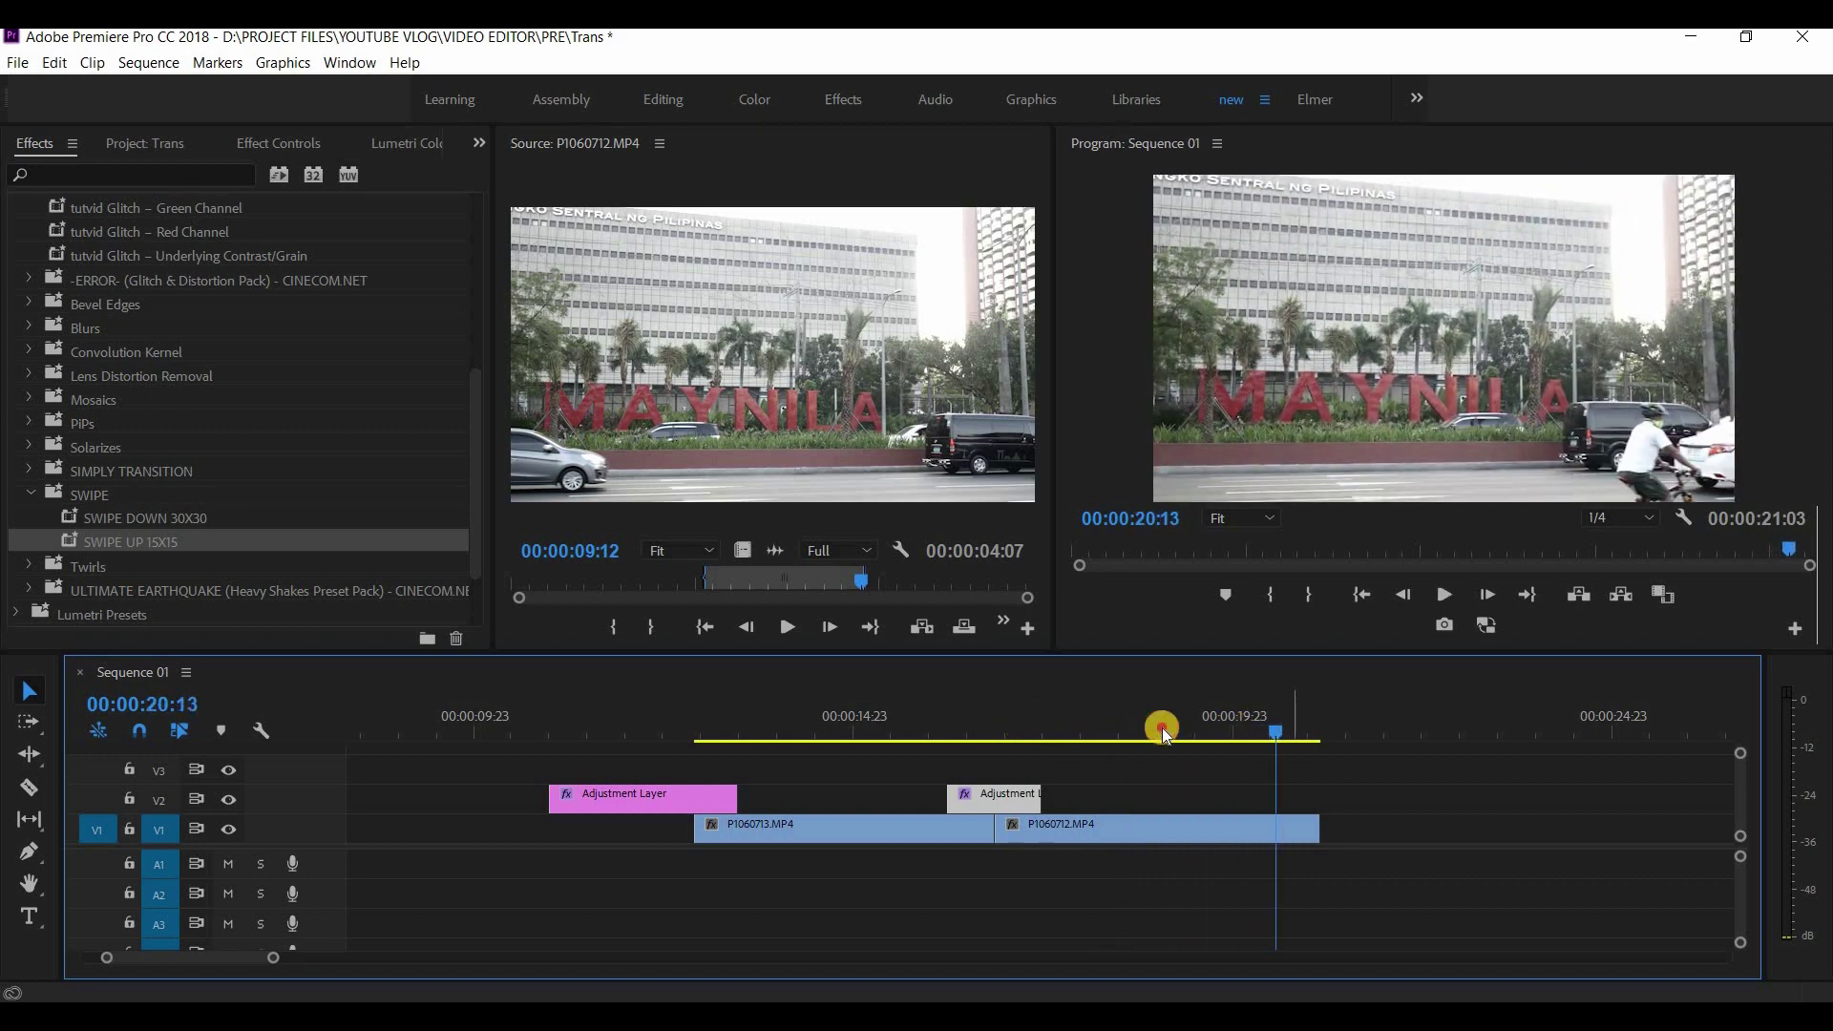